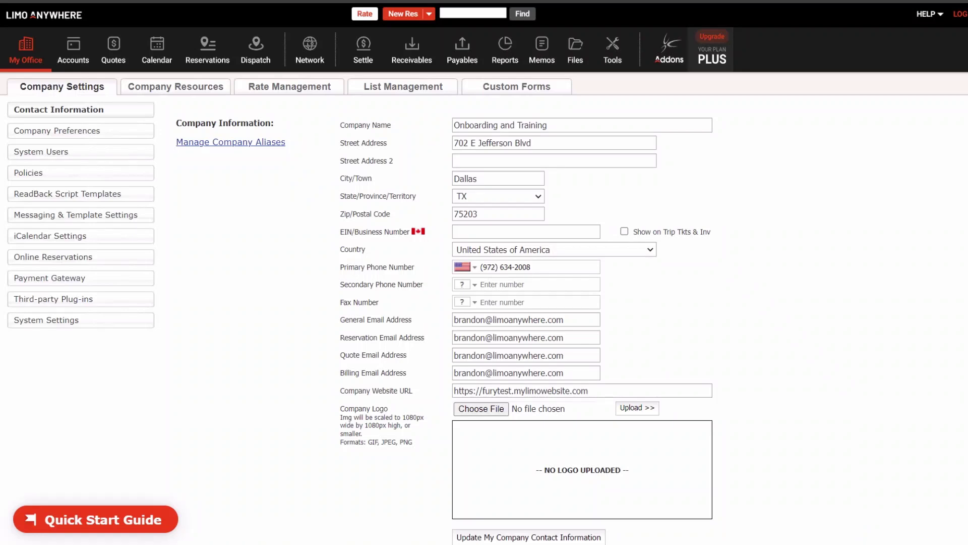
- Quote a 06/06/2024 11:00 AM trip from DFW airport to Irving, TX 75038 and view the Sedan's $120.00 breakdown
{"action": "left_click", "coordinate": [364, 14]}
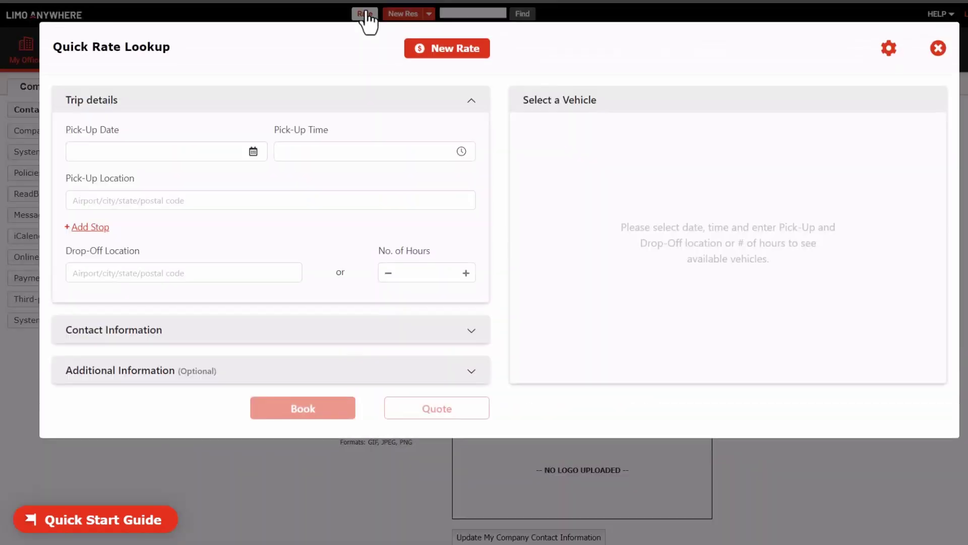
{"action": "left_click", "coordinate": [113, 151]}
{"action": "left_click", "coordinate": [171, 248]}
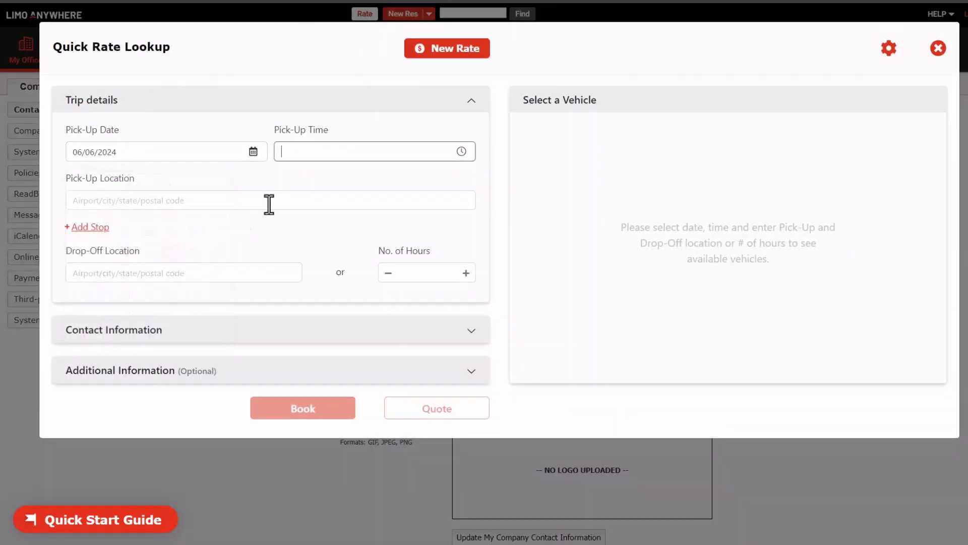
{"action": "type", "text": "11a"}
{"action": "key", "text": "Tab"}
{"action": "type", "text": "dfw"}
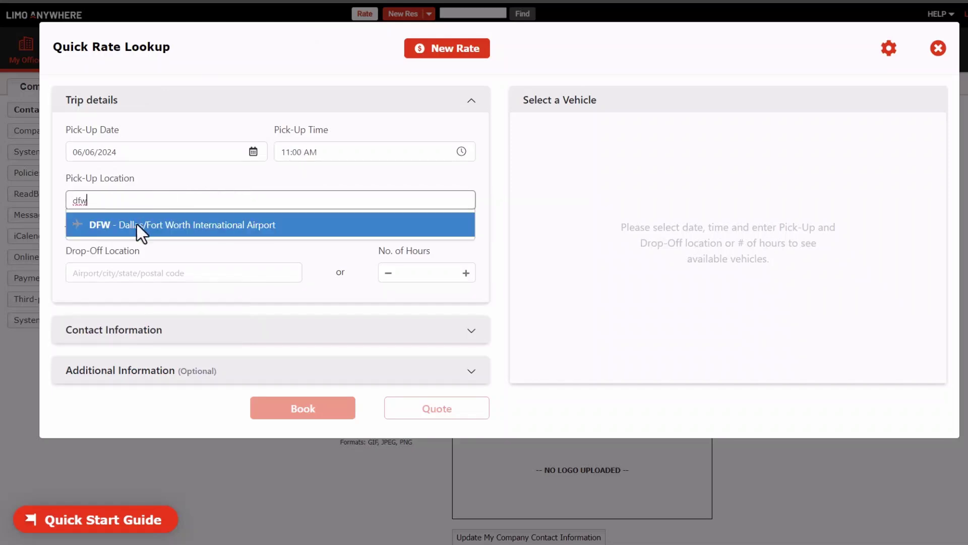
{"action": "left_click", "coordinate": [137, 225]}
{"action": "type", "text": "75038"}
{"action": "key", "text": "Return"}
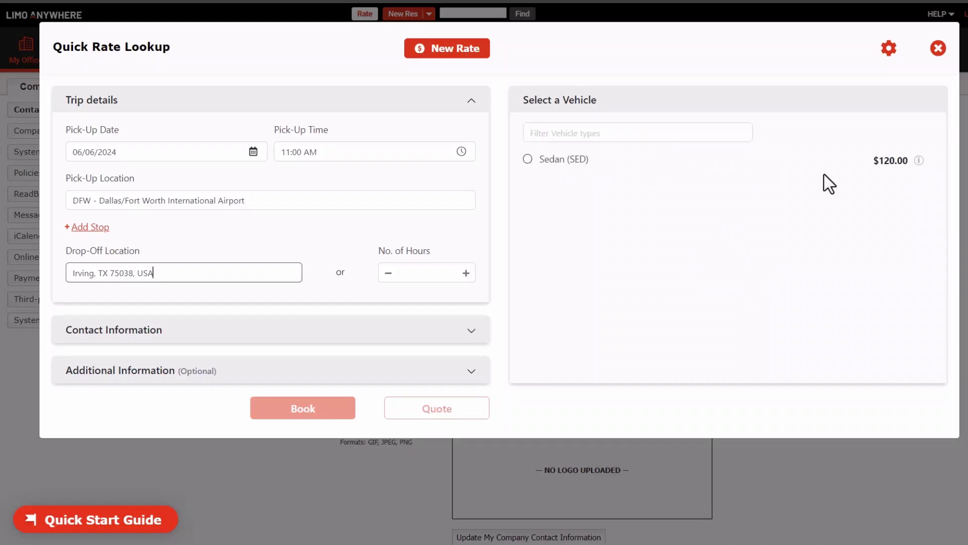
{"action": "left_click", "coordinate": [918, 160]}
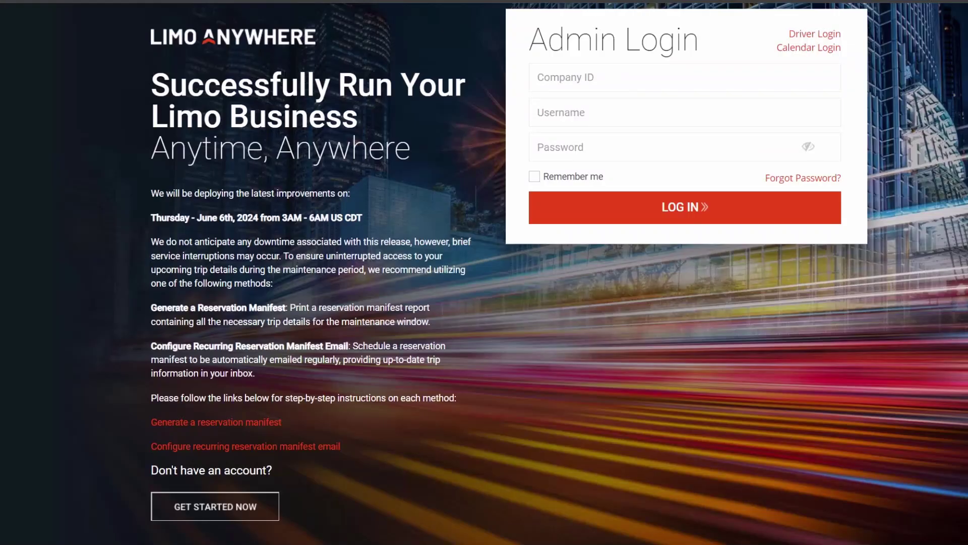
- Sign in with the company ID, admin username and account password, then open Company Preferences
{"action": "type", "text": "onboarding"}
{"action": "key", "text": "Tab"}
{"action": "type", "text": "admin"}
{"action": "key", "text": "Tab"}
{"action": "type", "text": "**********"}
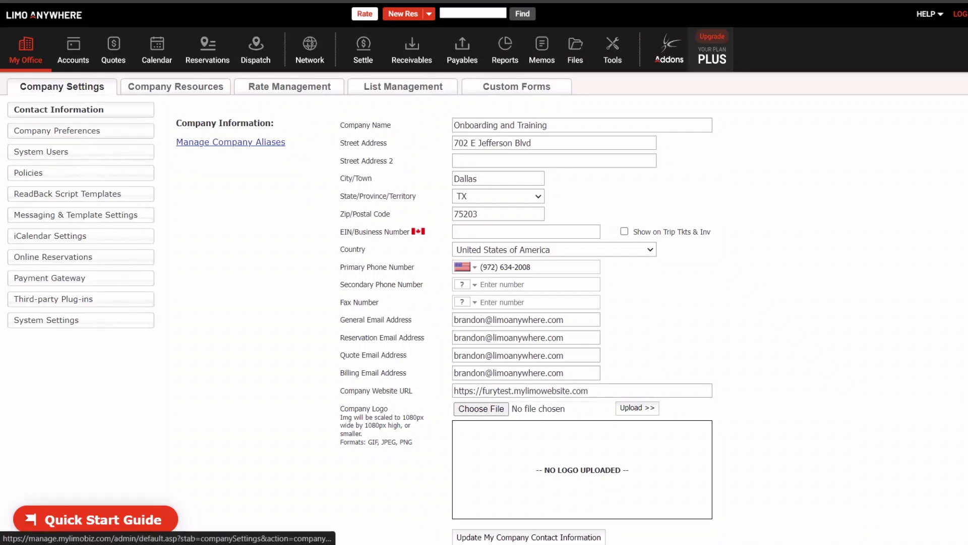
{"action": "left_click", "coordinate": [57, 131]}
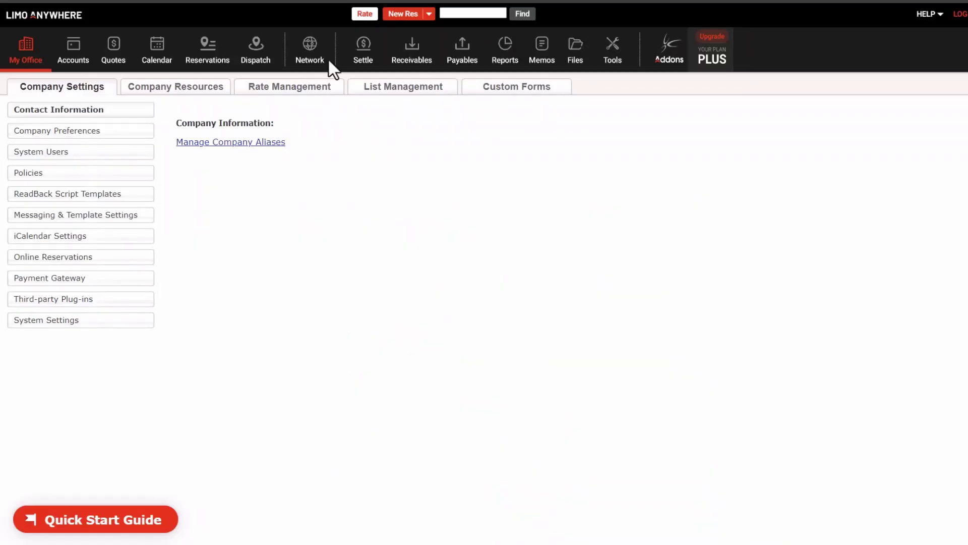
- Under Company Resources > Vehicle Types, enter code 'SUV' and title 'Sports Utility Vehicle'
{"action": "left_click", "coordinate": [205, 90]}
{"action": "left_click", "coordinate": [56, 171]}
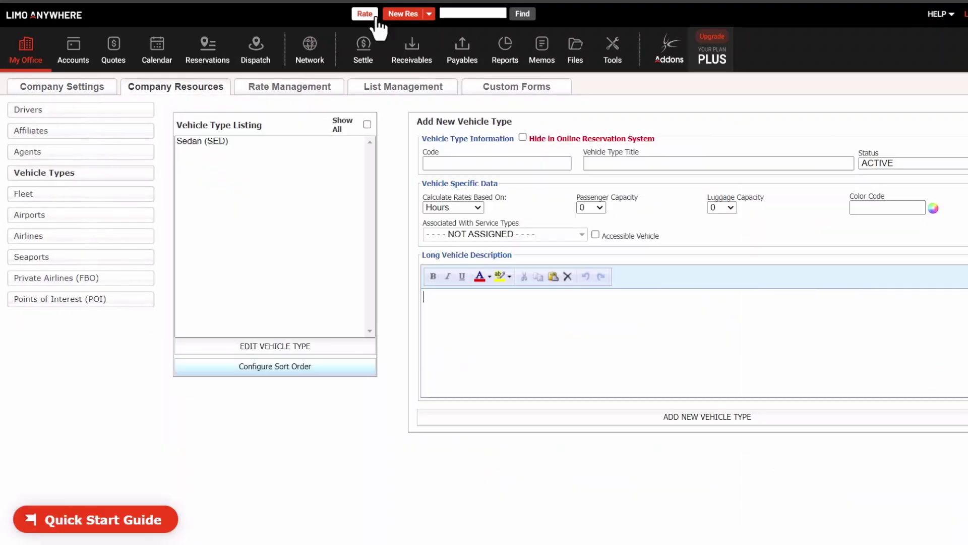
{"action": "left_click", "coordinate": [432, 162]}
{"action": "type", "text": "SUV"}
{"action": "key", "text": "Tab"}
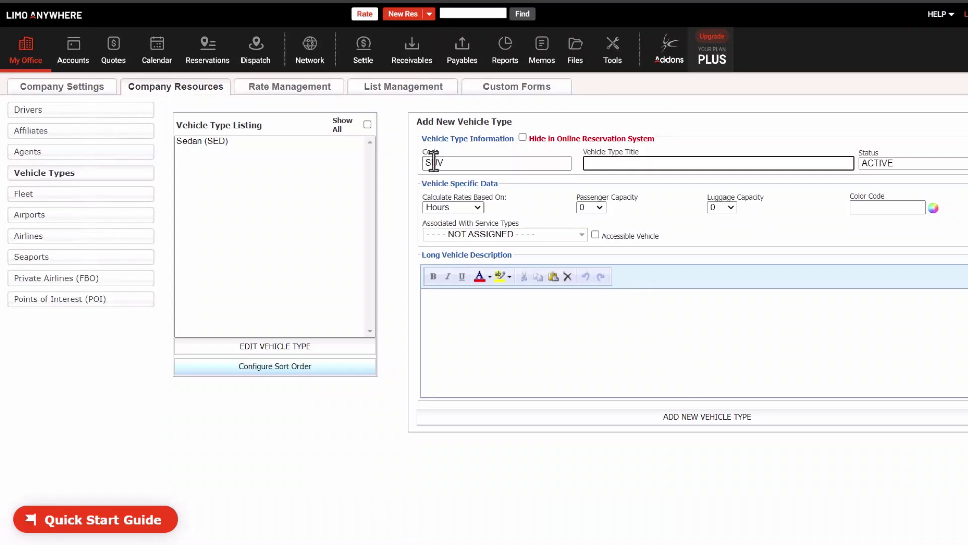
{"action": "type", "text": "Sports Utility Vehicle"}
{"action": "key", "text": "Tab"}
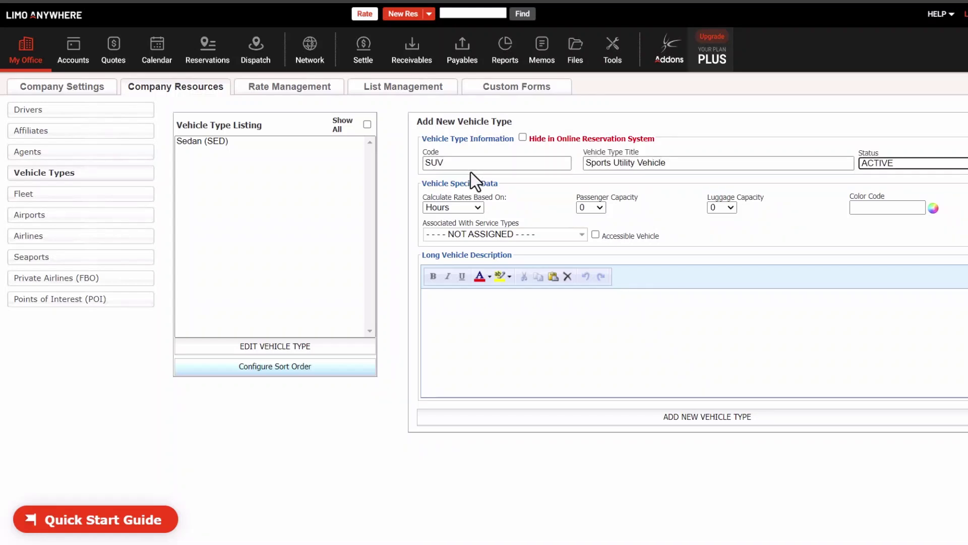
- Set passenger and luggage capacity to 4, select all service types, and add the vehicle type
{"action": "left_click", "coordinate": [589, 209]}
{"action": "left_click", "coordinate": [582, 264]}
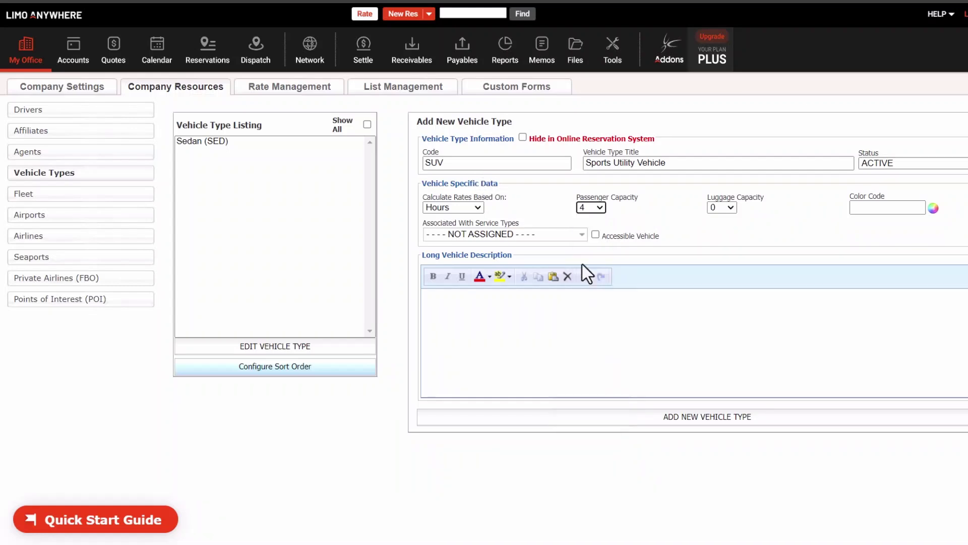
{"action": "left_click", "coordinate": [719, 206]}
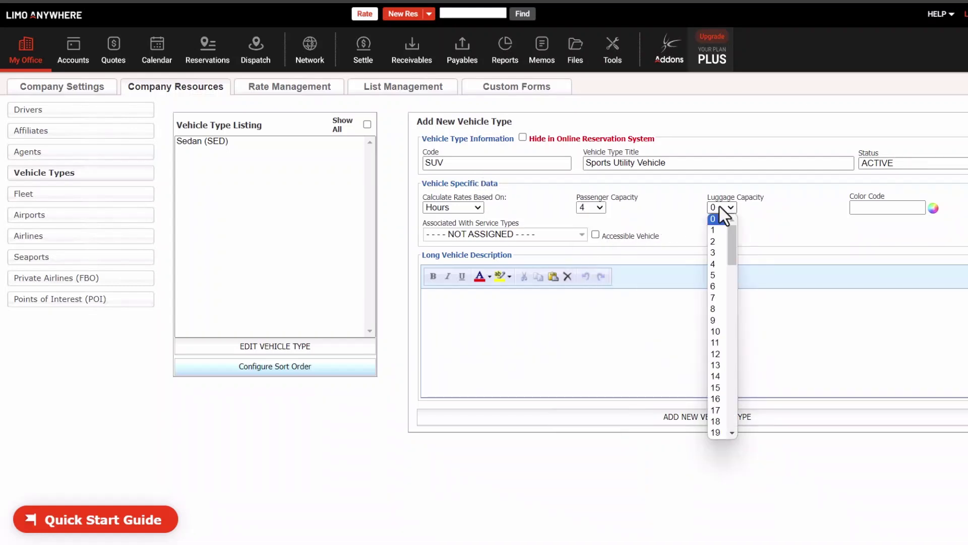
{"action": "left_click", "coordinate": [716, 266]}
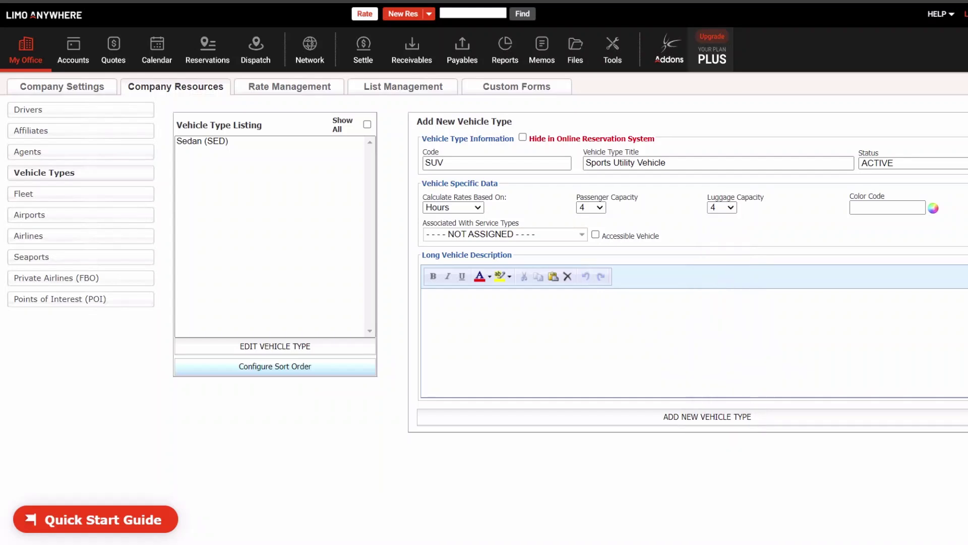
{"action": "left_click", "coordinate": [540, 235]}
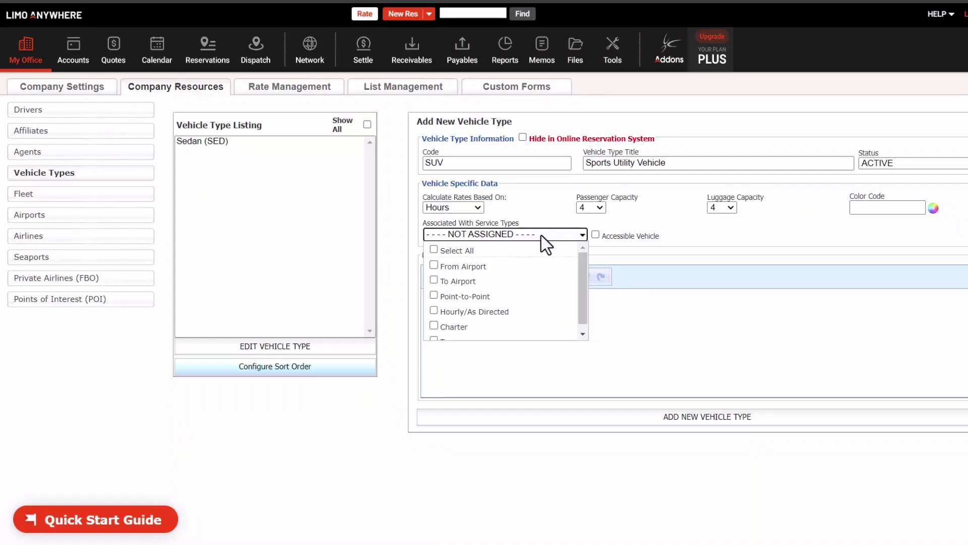
{"action": "left_click", "coordinate": [435, 250]}
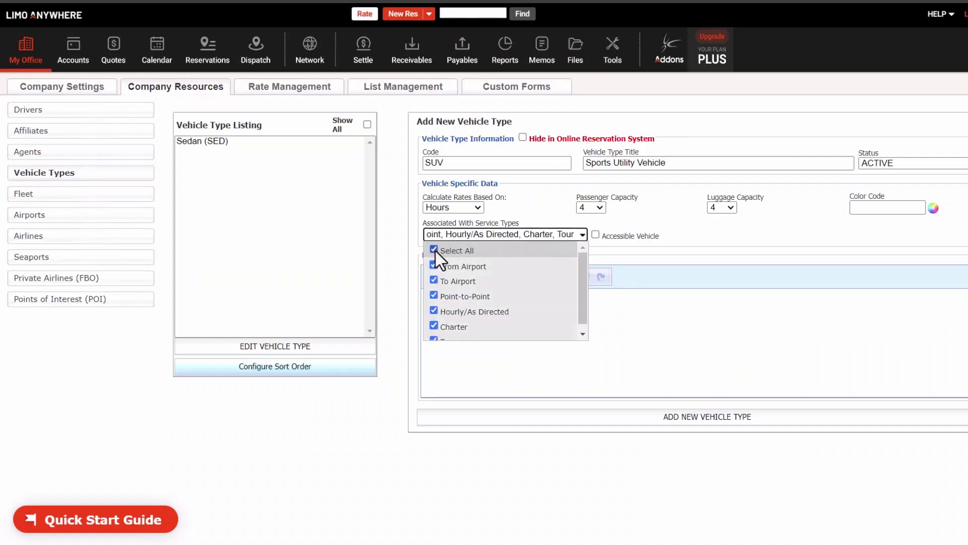
{"action": "left_click", "coordinate": [627, 420]}
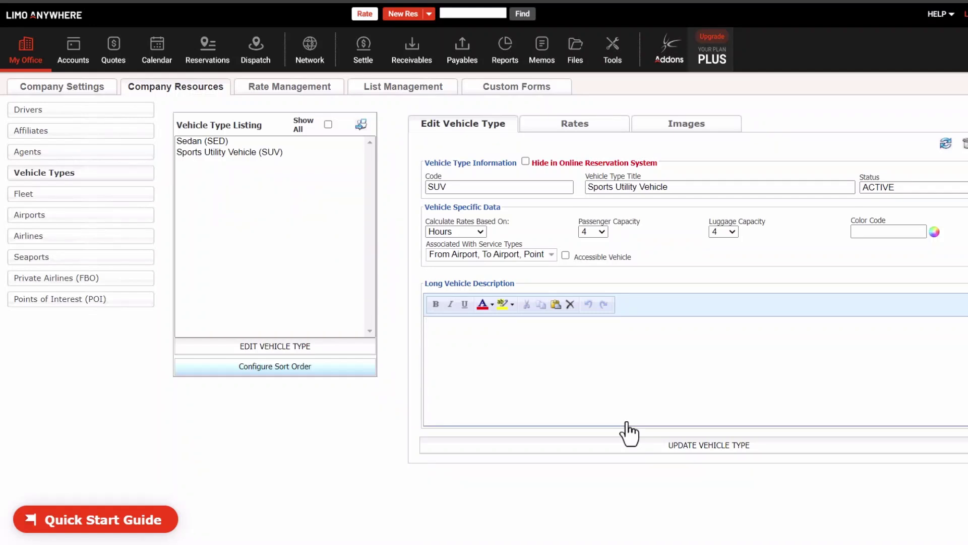
{"action": "left_click", "coordinate": [589, 127]}
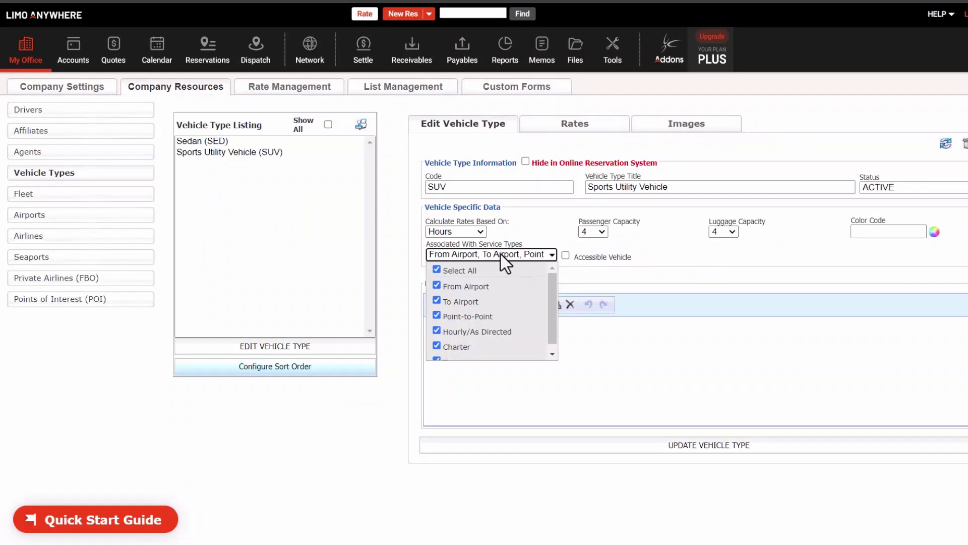
{"action": "left_click", "coordinate": [500, 254]}
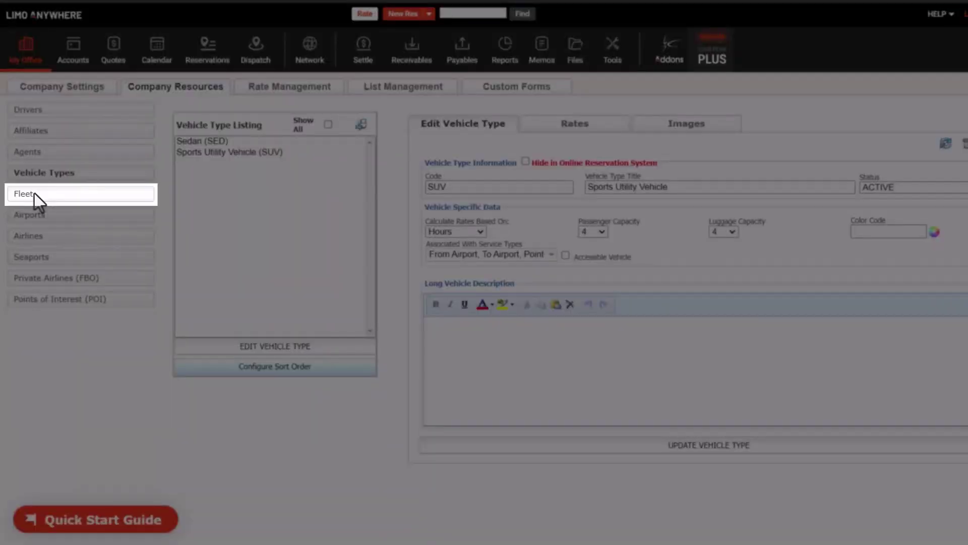
- On the Fleet page, enter vehicle code YUK, description Yukon, type SUV and make GMC
{"action": "left_click", "coordinate": [34, 195]}
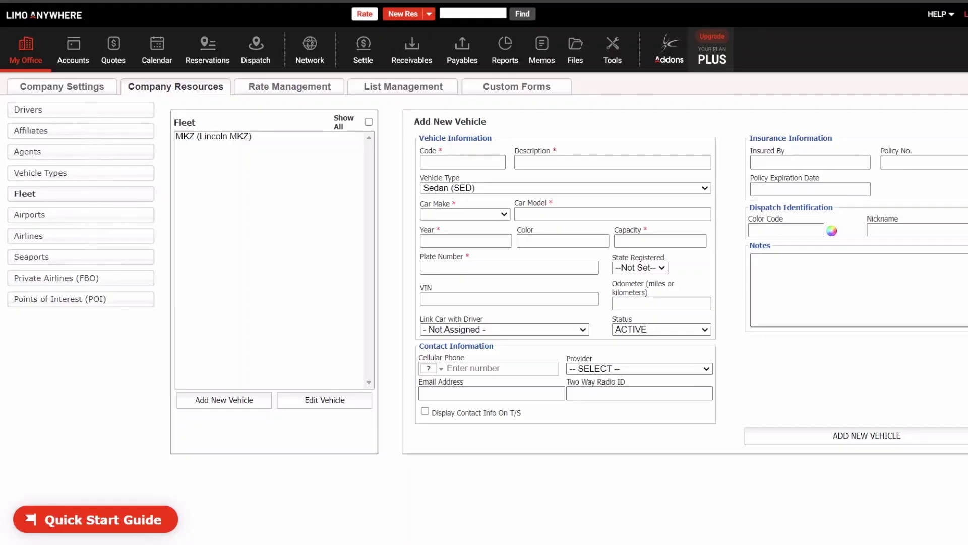
{"action": "left_click", "coordinate": [432, 162]}
{"action": "type", "text": "YUK"}
{"action": "key", "text": "Tab"}
{"action": "type", "text": "Yukon"}
{"action": "key", "text": "Tab"}
{"action": "key", "text": "Down"}
{"action": "key", "text": "Tab"}
{"action": "key", "text": "g"}
- Enter model Yukon, year 2024, capacity 5, the plate number and state TX, then save the vehicle
{"action": "key", "text": "Tab"}
{"action": "type", "text": "Yukon"}
{"action": "key", "text": "Tab"}
{"action": "type", "text": "2024"}
{"action": "key", "text": "Tab"}
{"action": "key", "text": "Tab"}
{"action": "type", "text": "5"}
{"action": "key", "text": "Tab"}
{"action": "type", "text": "987654321"}
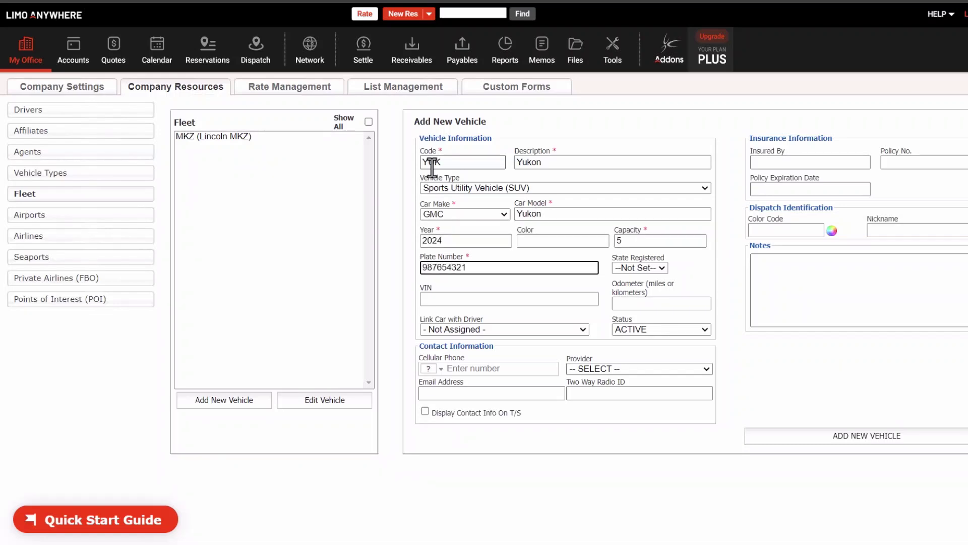
{"action": "key", "text": "Tab"}
{"action": "key", "text": "t"}
{"action": "key", "text": "x"}
{"action": "key", "text": "Return"}
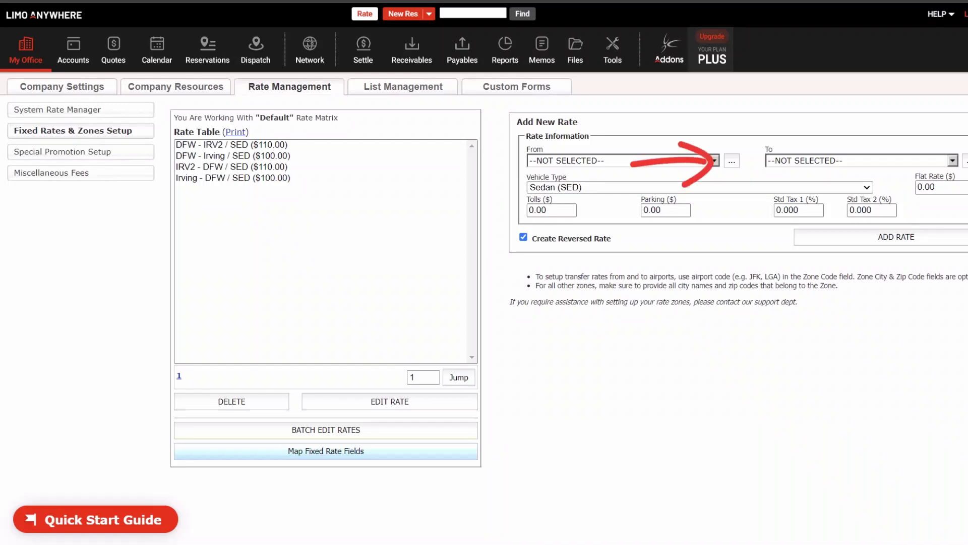
- Open the Manage Zones dialog from the button beside the From zone dropdown
{"action": "left_click", "coordinate": [732, 160]}
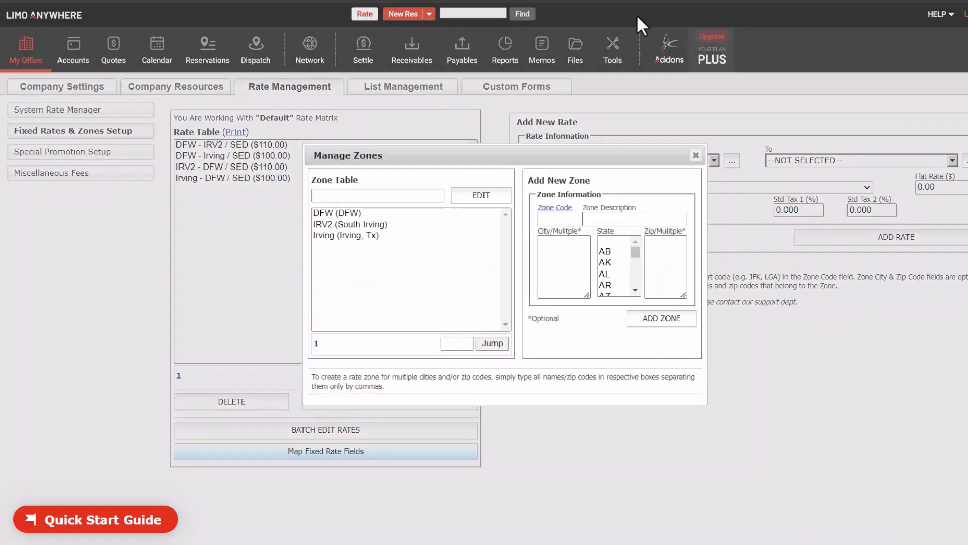
- Inspect the Irving and DFW zone details, then close Manage Zones
{"action": "left_click", "coordinate": [375, 240]}
{"action": "left_click", "coordinate": [476, 196]}
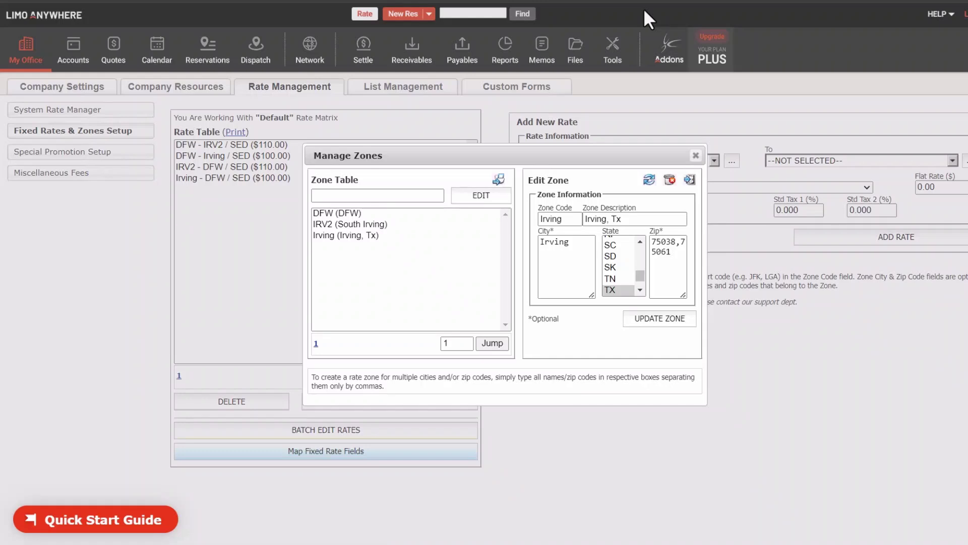
{"action": "left_click", "coordinate": [326, 216]}
{"action": "left_click", "coordinate": [461, 194]}
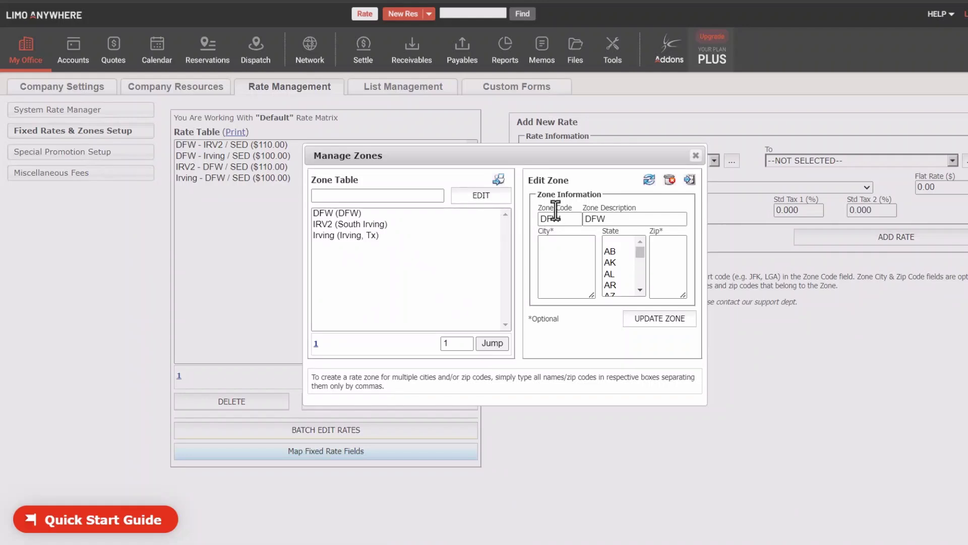
{"action": "key", "text": "Escape"}
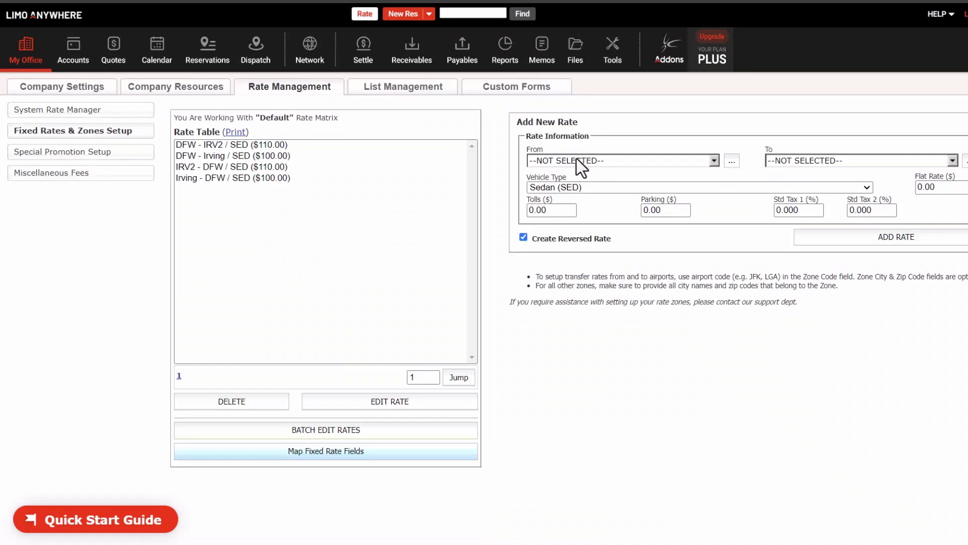
- Add a DFW to IRV2 SUV flat rate of $160 with $0 tolls, plus its reversed rate
{"action": "left_click", "coordinate": [577, 158]}
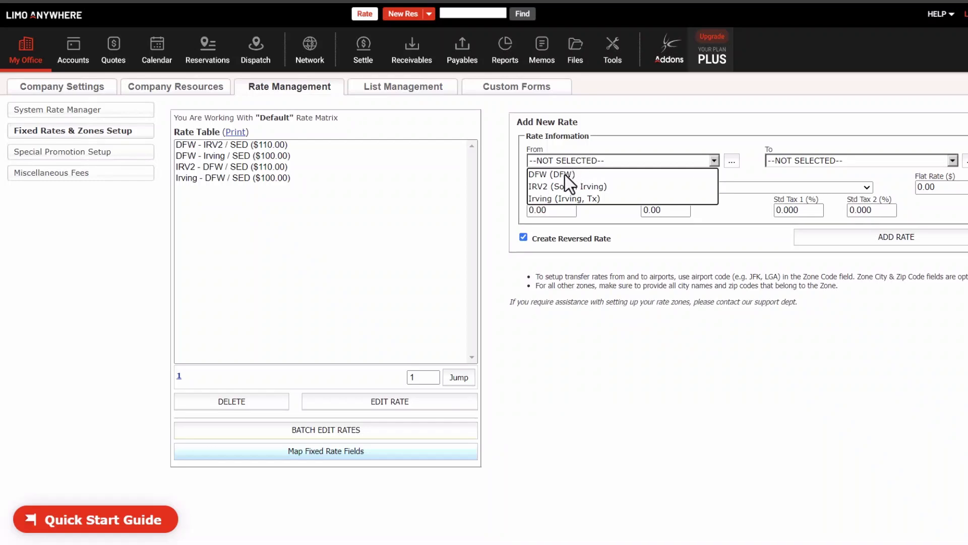
{"action": "left_click", "coordinate": [566, 175]}
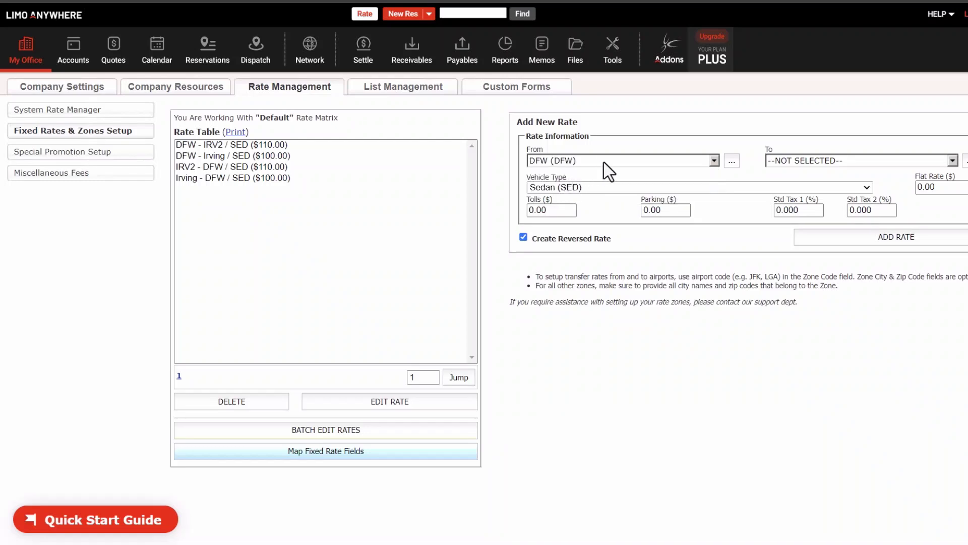
{"action": "left_click", "coordinate": [805, 165]}
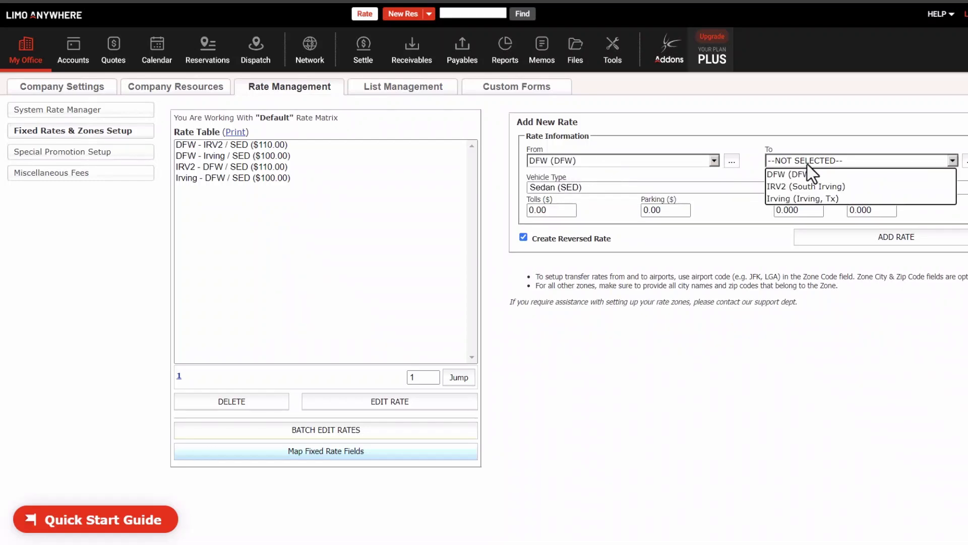
{"action": "left_click", "coordinate": [794, 186]}
{"action": "left_click", "coordinate": [745, 193]}
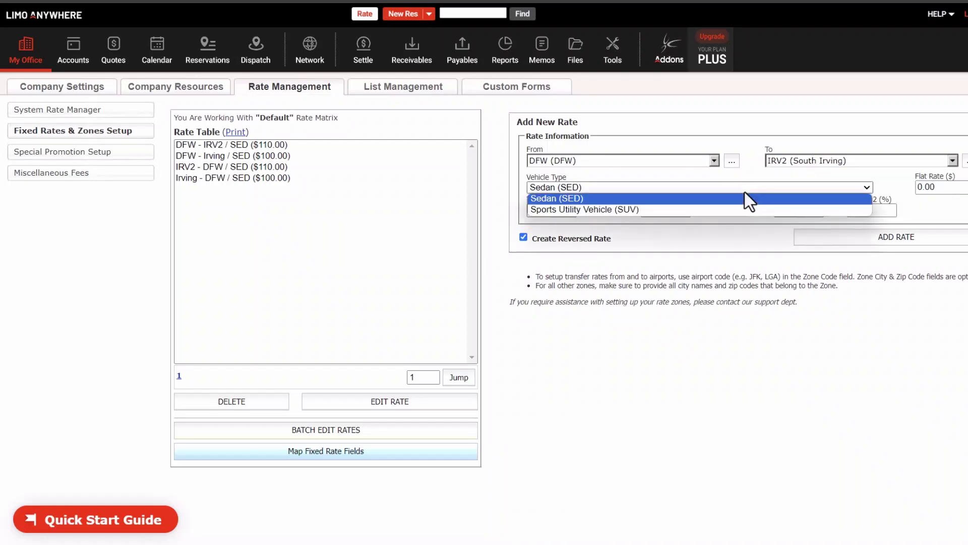
{"action": "left_click", "coordinate": [678, 207]}
{"action": "left_click", "coordinate": [962, 186]}
{"action": "key", "text": "BackSpace"}
{"action": "key", "text": "BackSpace"}
{"action": "key", "text": "BackSpace"}
{"action": "key", "text": "BackSpace"}
{"action": "type", "text": "160"}
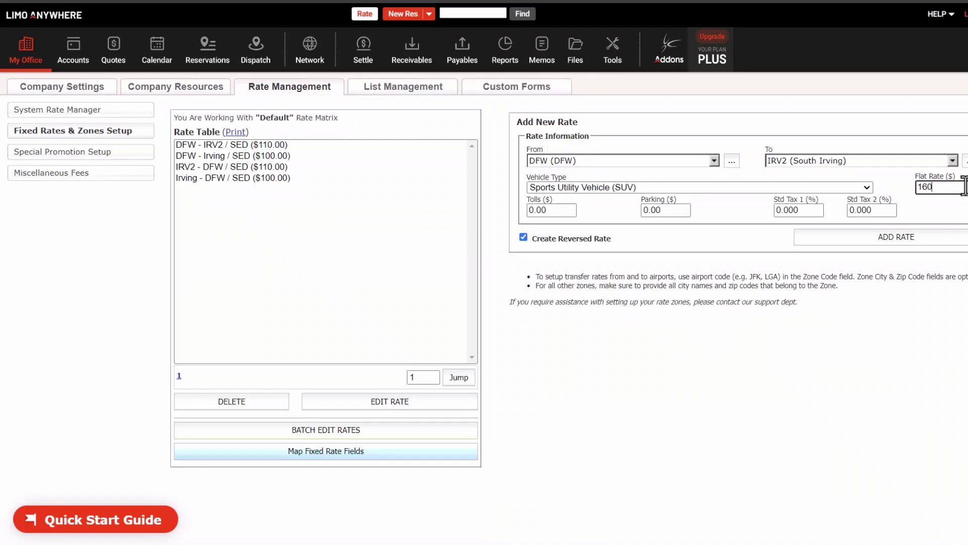
{"action": "key", "text": "Tab"}
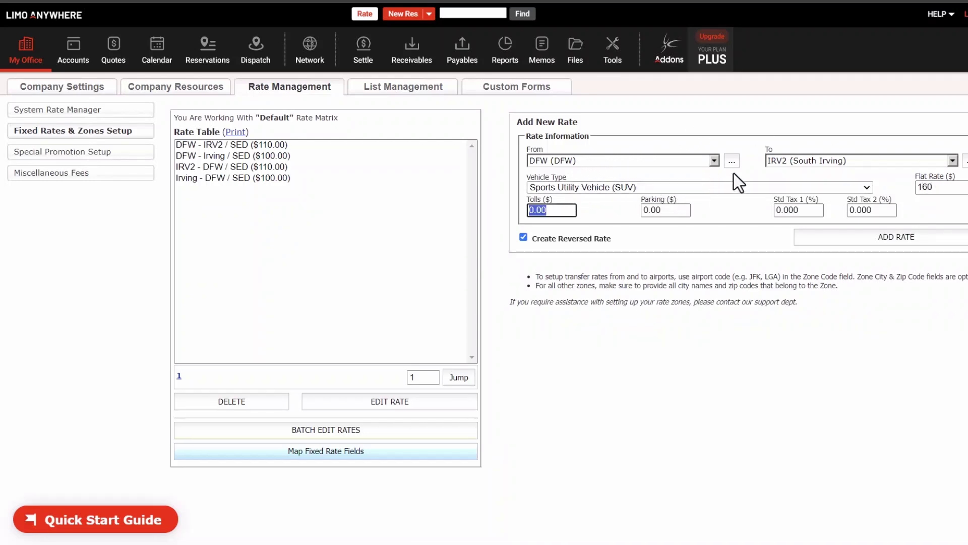
{"action": "type", "text": "0"}
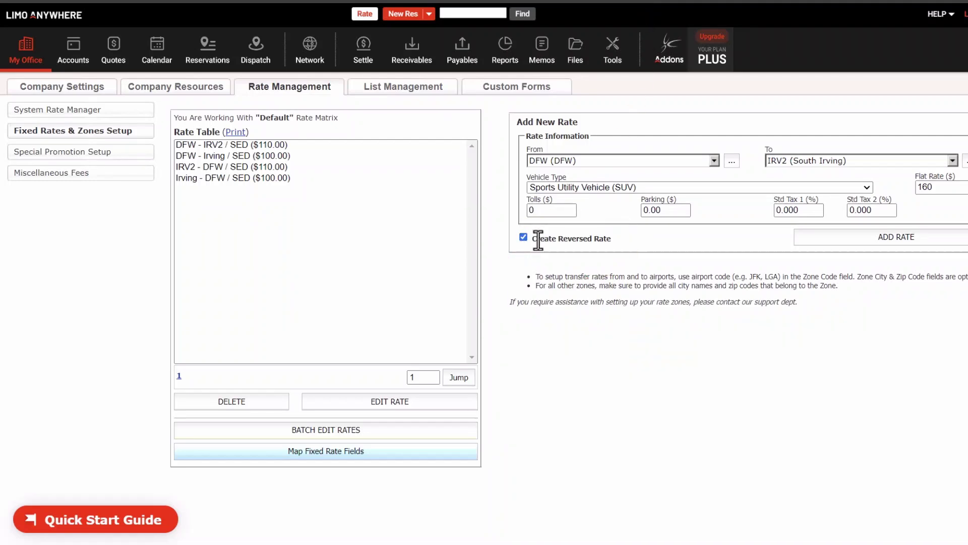
{"action": "left_click", "coordinate": [814, 241]}
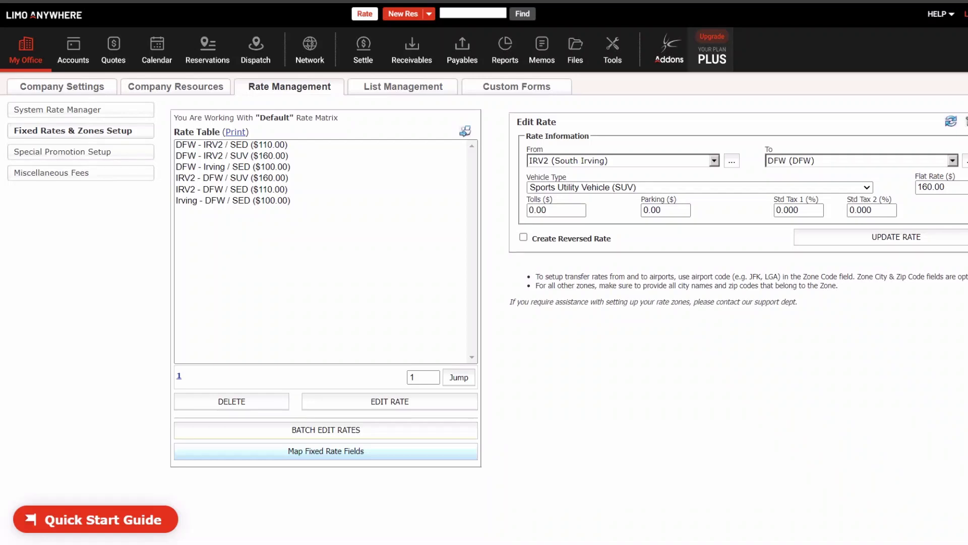
- Quote a 06/07/2024 11:00 AM DFW-to-Irving 75060 trip and view the SUV's $192.00 breakdown
{"action": "left_click", "coordinate": [356, 18]}
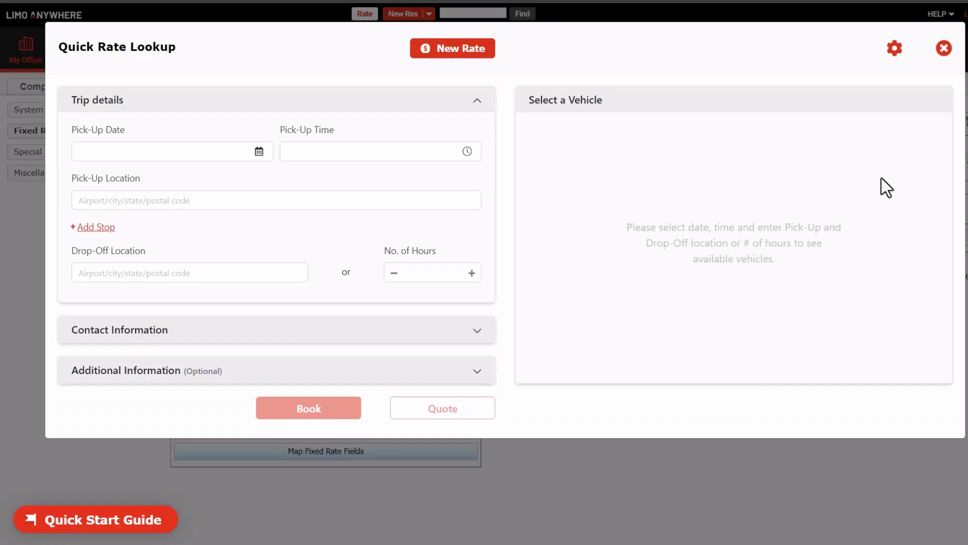
{"action": "left_click", "coordinate": [196, 151]}
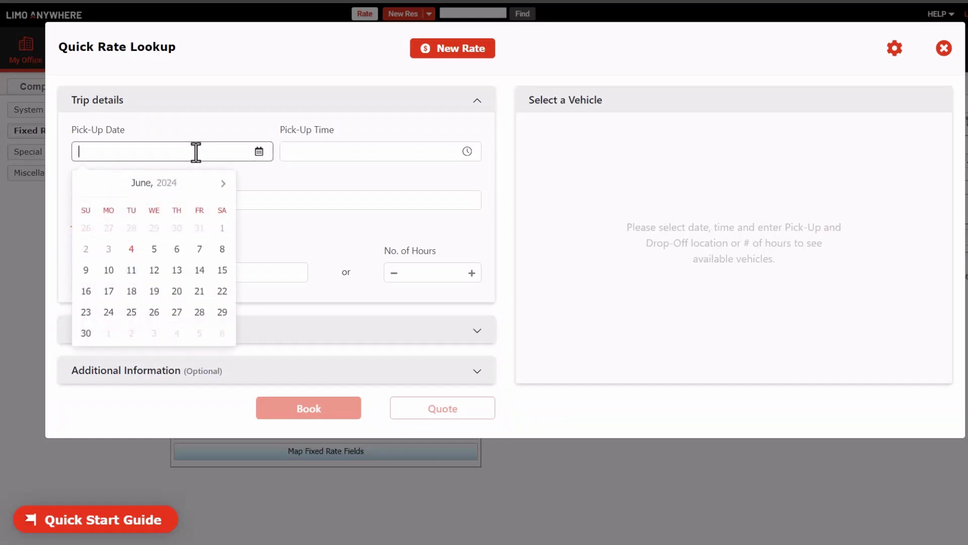
{"action": "left_click", "coordinate": [199, 249]}
{"action": "left_click", "coordinate": [309, 151]}
{"action": "type", "text": "11a"}
{"action": "key", "text": "Tab"}
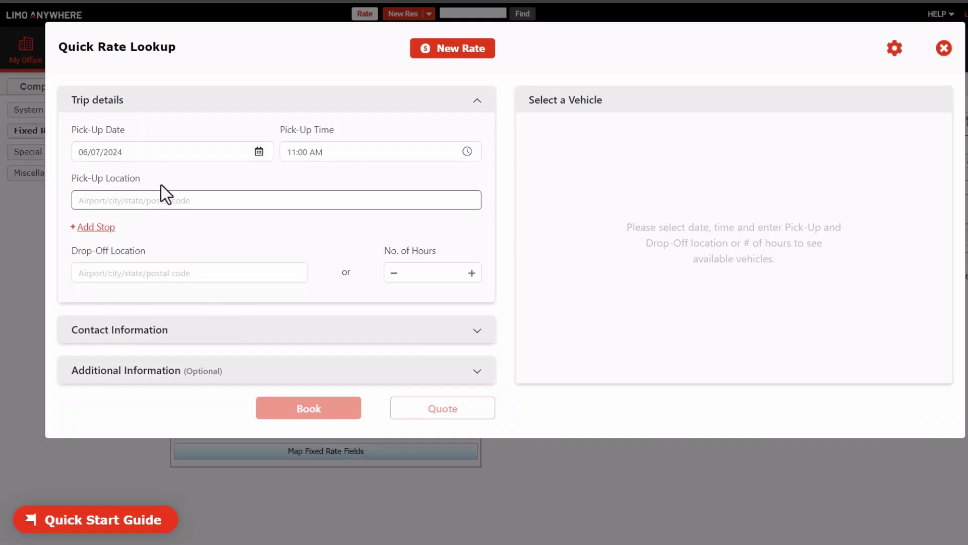
{"action": "type", "text": "dfw"}
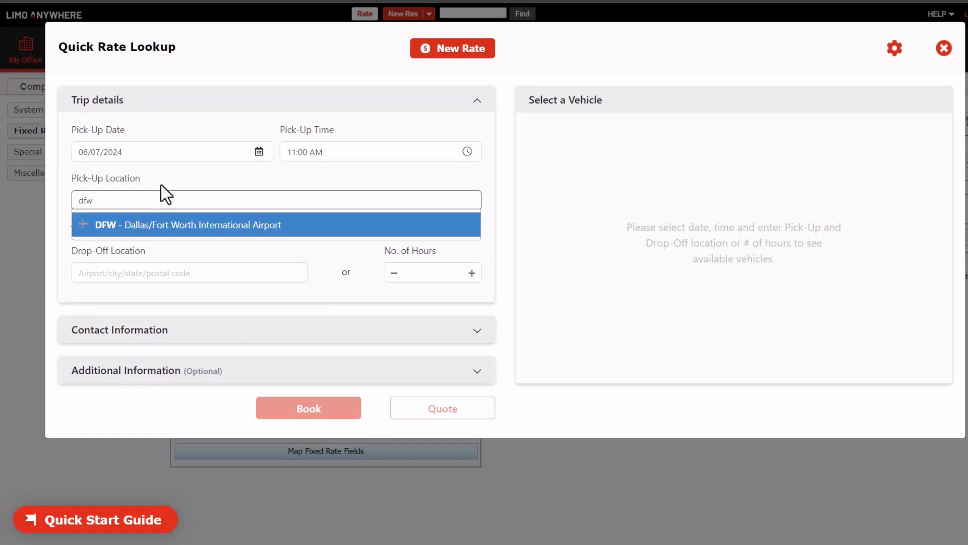
{"action": "left_click", "coordinate": [144, 223]}
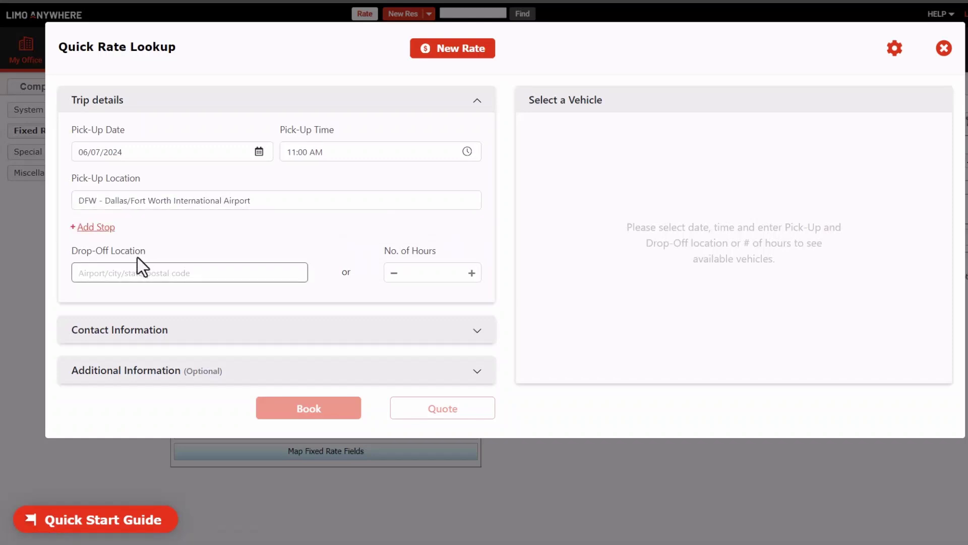
{"action": "type", "text": "75060"}
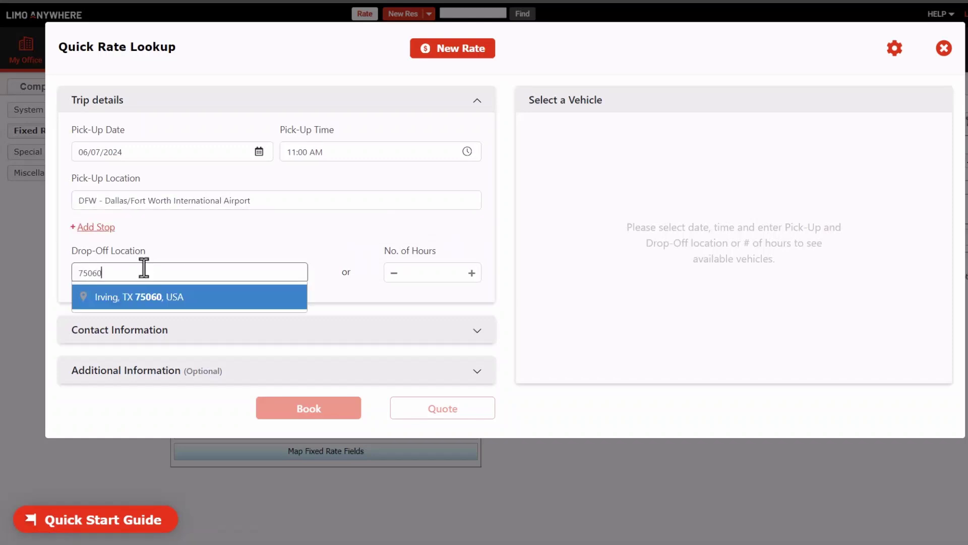
{"action": "left_click", "coordinate": [141, 296]}
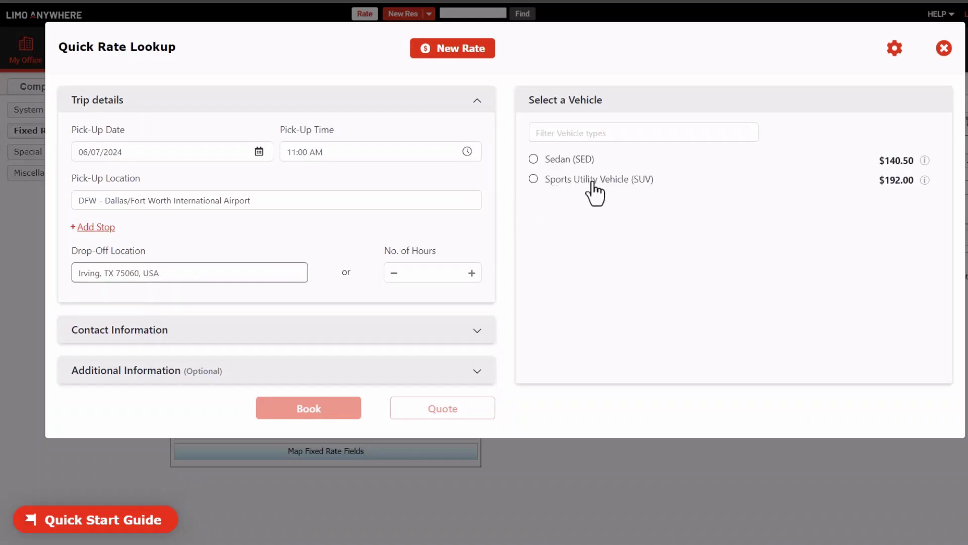
{"action": "left_click", "coordinate": [925, 180]}
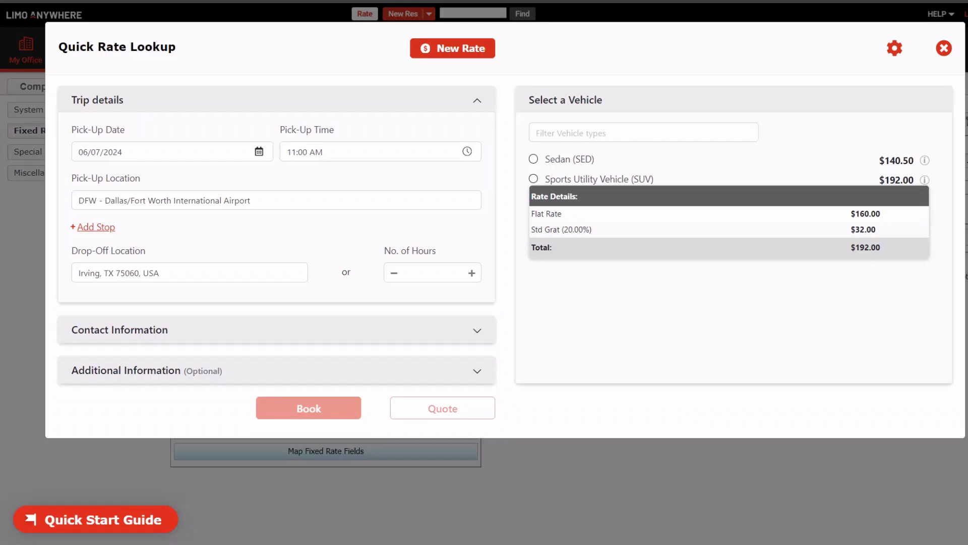
- Enter the passenger's first and last name, phone number and e-mail, then select the $192.00 SUV
{"action": "left_click", "coordinate": [478, 334]}
{"action": "left_click", "coordinate": [235, 275]}
{"action": "type", "text": "Jon"}
{"action": "key", "text": "Tab"}
{"action": "type", "text": "Doe"}
{"action": "key", "text": "Tab"}
{"action": "key", "text": "Tab"}
{"action": "left_click", "coordinate": [532, 179]}
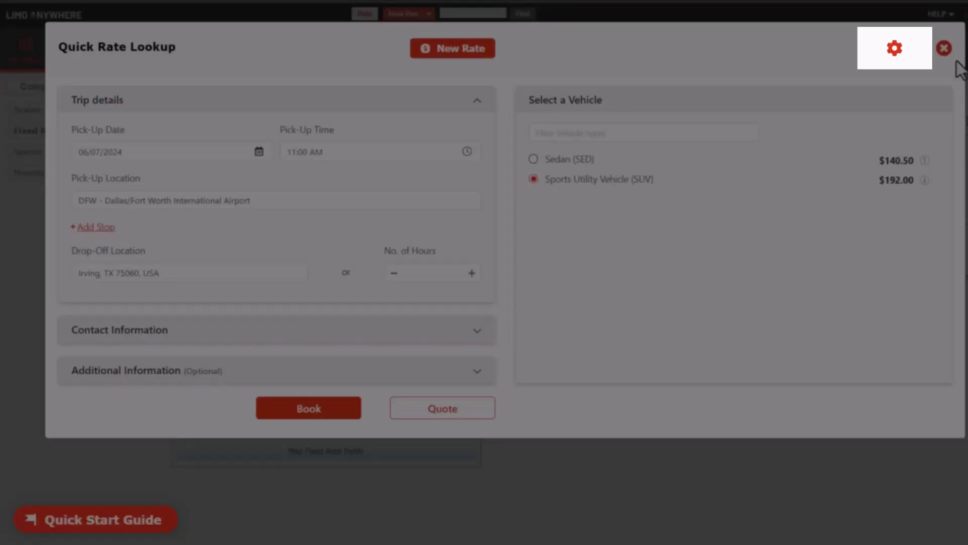
- Go to the company's service type settings via the Quick Rate Lookup settings gear
{"action": "left_click", "coordinate": [889, 57]}
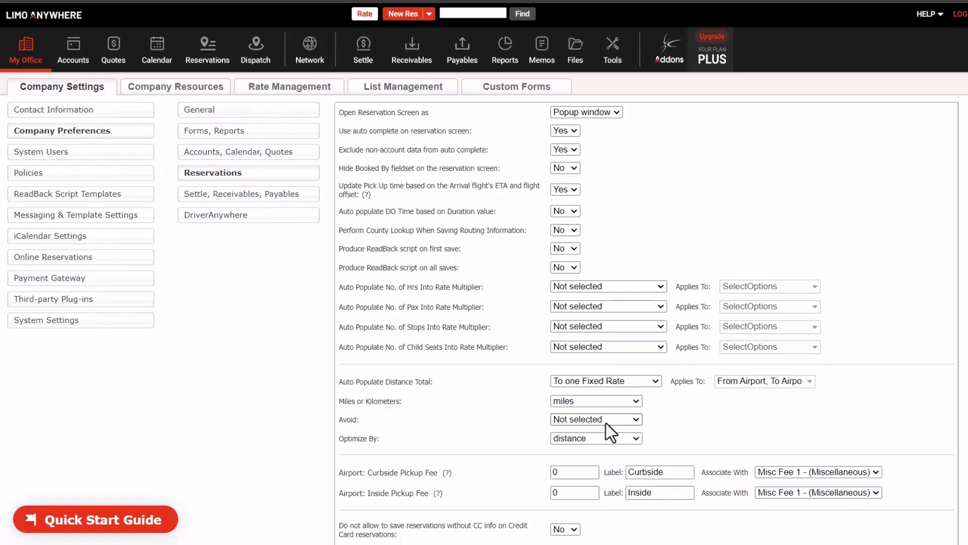
- Scroll down and back up through the page to review it
{"action": "scroll", "coordinate": [606, 423], "scroll_direction": "down", "scroll_amount": 8}
{"action": "scroll", "coordinate": [628, 479], "scroll_direction": "up", "scroll_amount": 8}
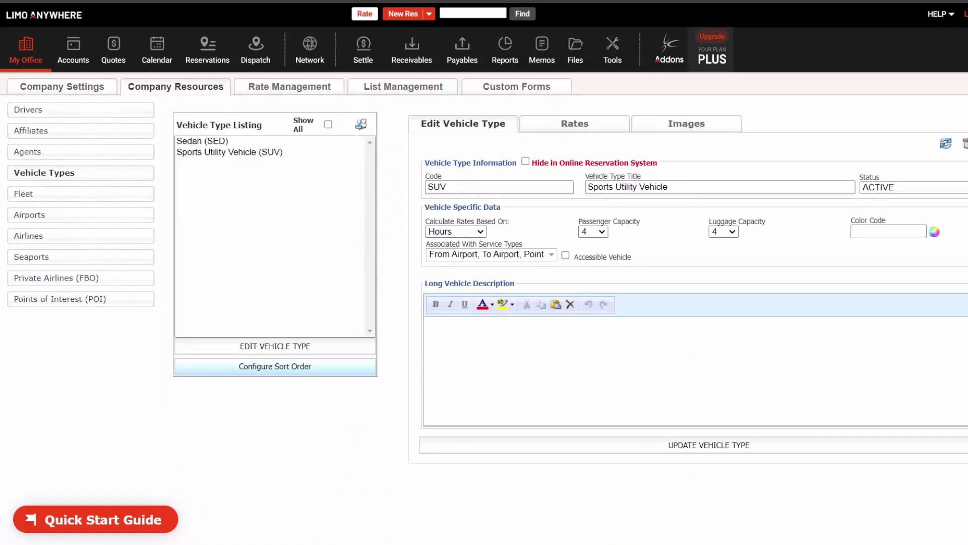
- Under the SUV's Rates > Distance Based Rates, set the flat rate to Flat Rate - (Base Rate)
{"action": "left_click", "coordinate": [549, 126]}
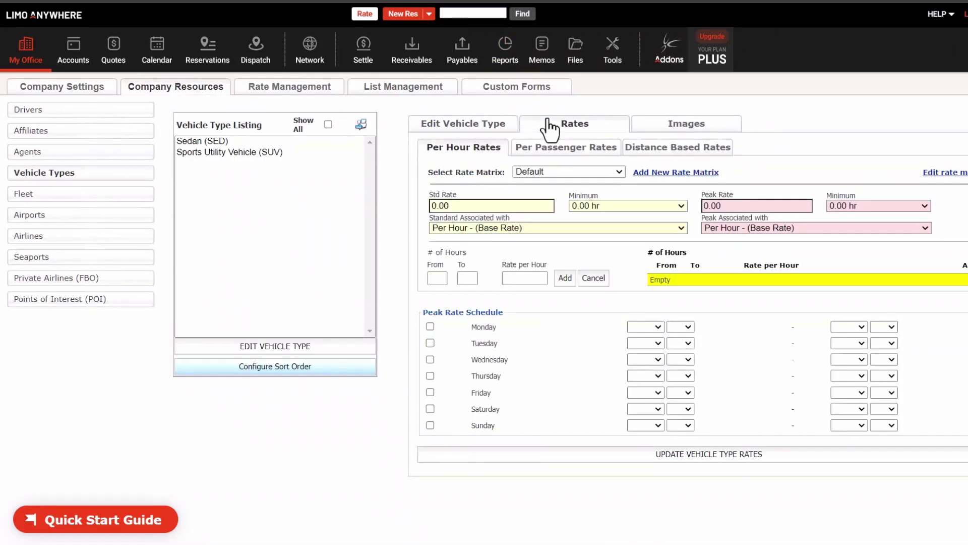
{"action": "left_click", "coordinate": [663, 151]}
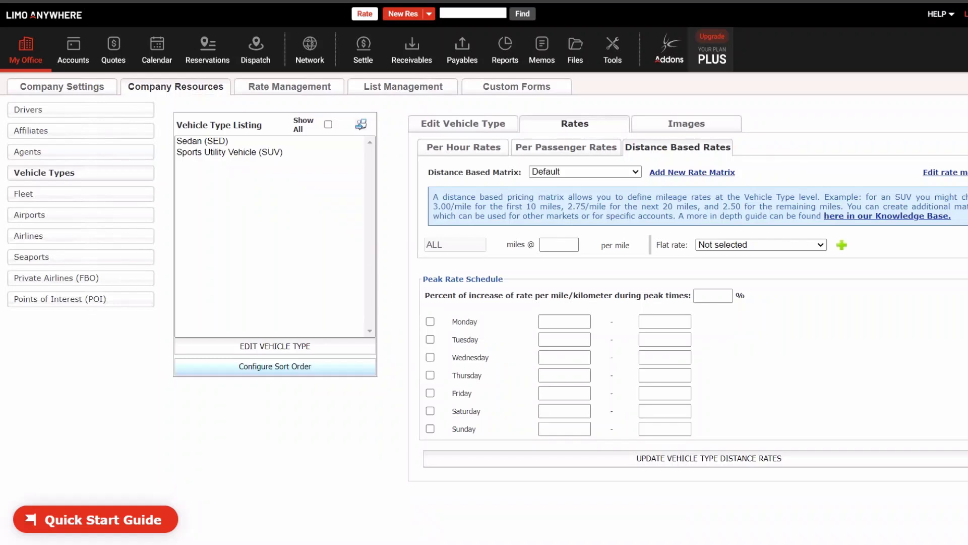
{"action": "left_click", "coordinate": [750, 244]}
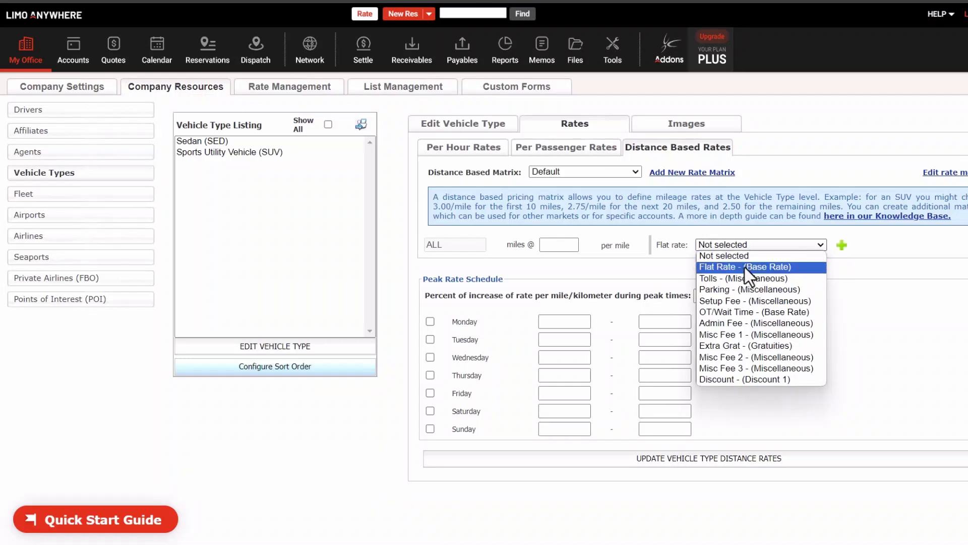
{"action": "left_click", "coordinate": [745, 267]}
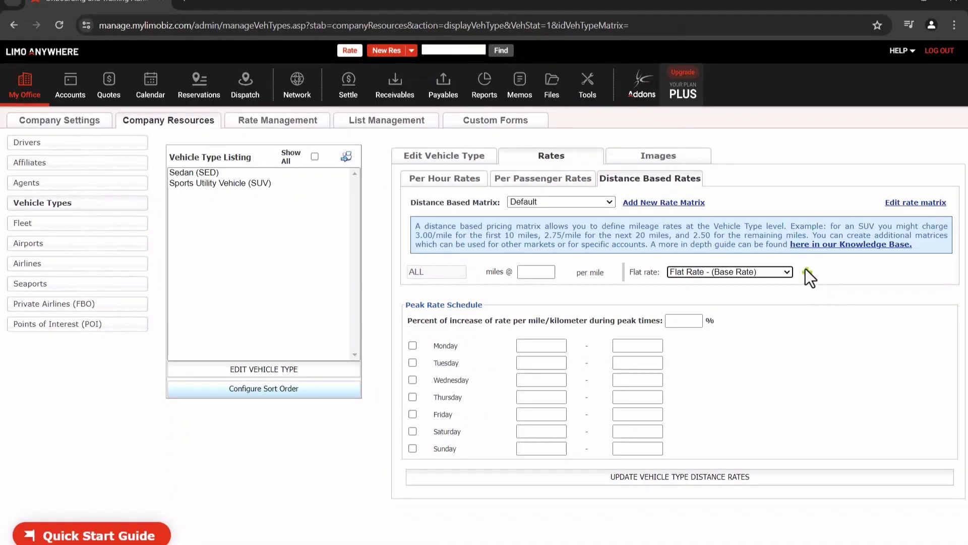
- Add two mileage tiers and charge the first 5 miles at 5 per mile
{"action": "left_click", "coordinate": [840, 242]}
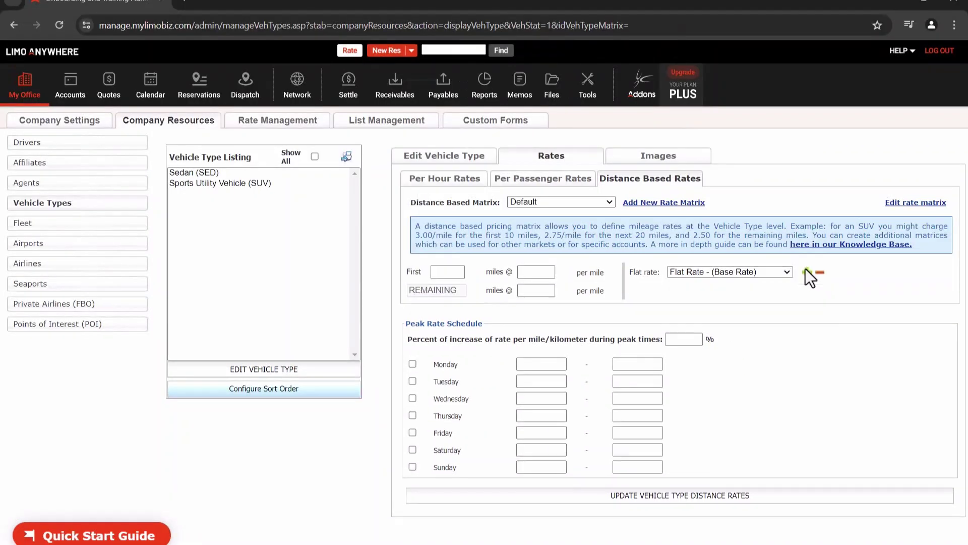
{"action": "left_click", "coordinate": [806, 271]}
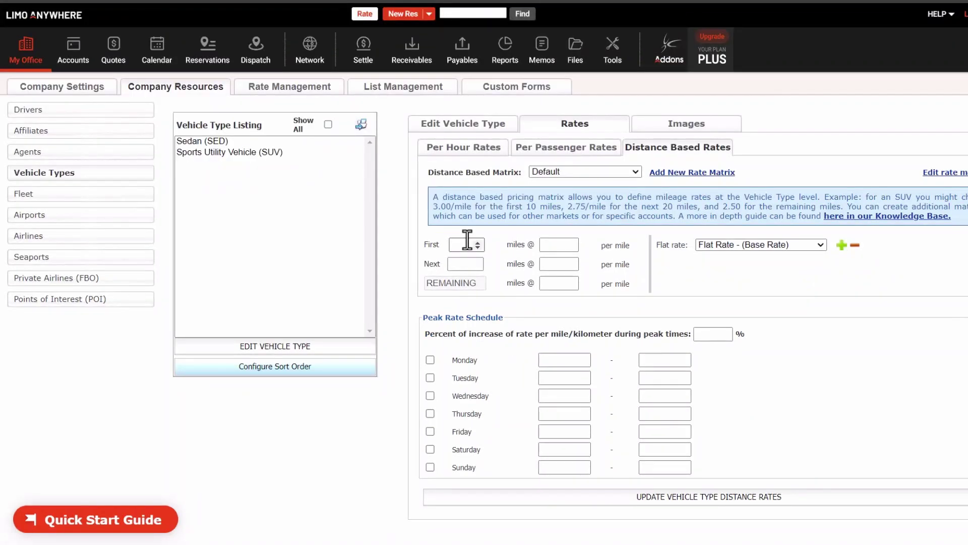
{"action": "left_click", "coordinate": [465, 242]}
{"action": "type", "text": "5"}
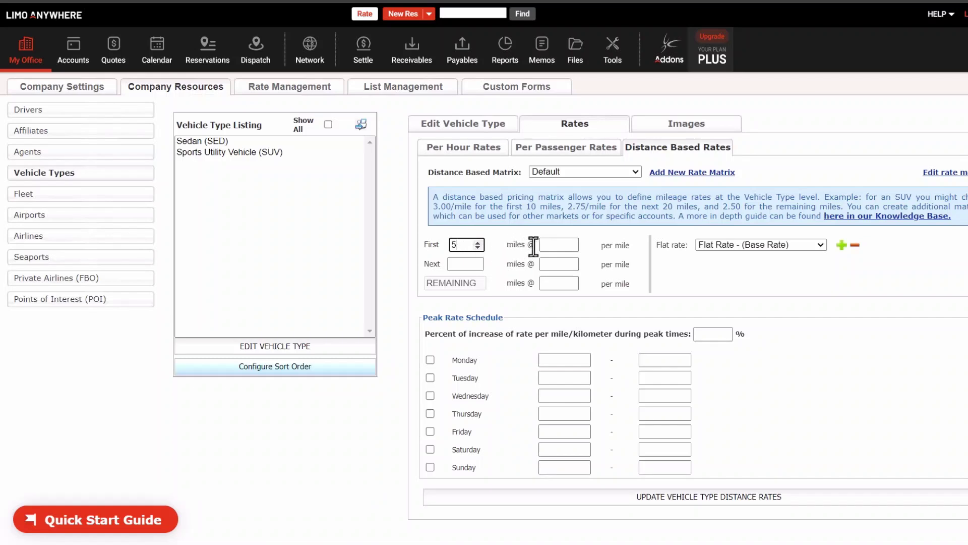
{"action": "left_click", "coordinate": [543, 245]}
{"action": "type", "text": "5"}
- Charge the next 5 miles at 3 per mile and the remaining miles at 1
{"action": "left_click", "coordinate": [457, 263]}
{"action": "type", "text": "5"}
{"action": "left_click", "coordinate": [549, 265]}
{"action": "type", "text": "3"}
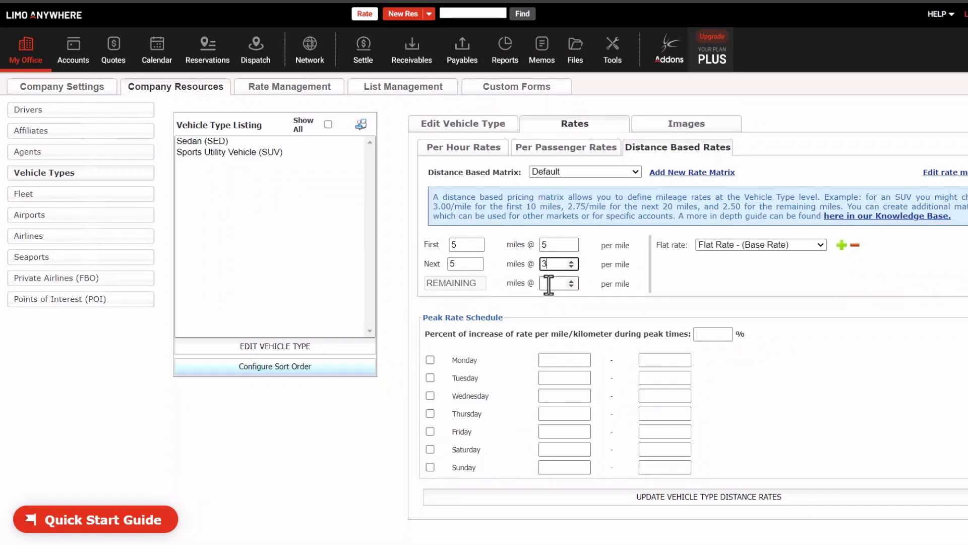
{"action": "left_click", "coordinate": [549, 282]}
{"action": "type", "text": "1"}
{"action": "left_click", "coordinate": [694, 281]}
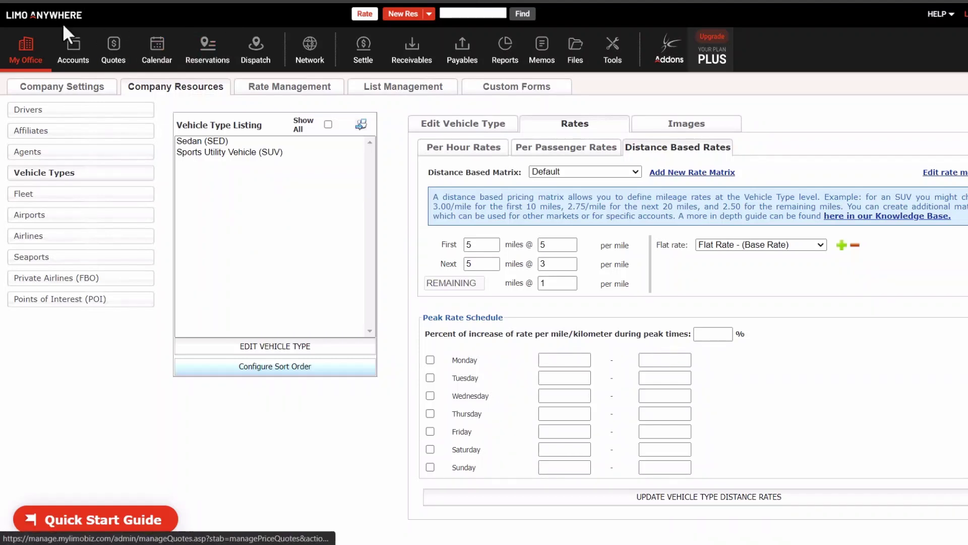
- Open My Office > System Settings > Service Types to list all six service types
{"action": "left_click", "coordinate": [40, 50]}
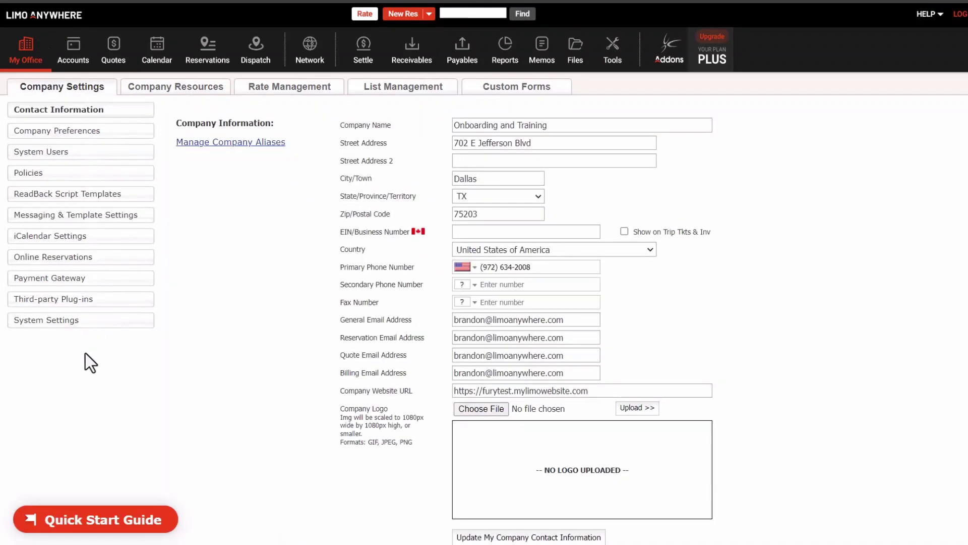
{"action": "left_click", "coordinate": [70, 323]}
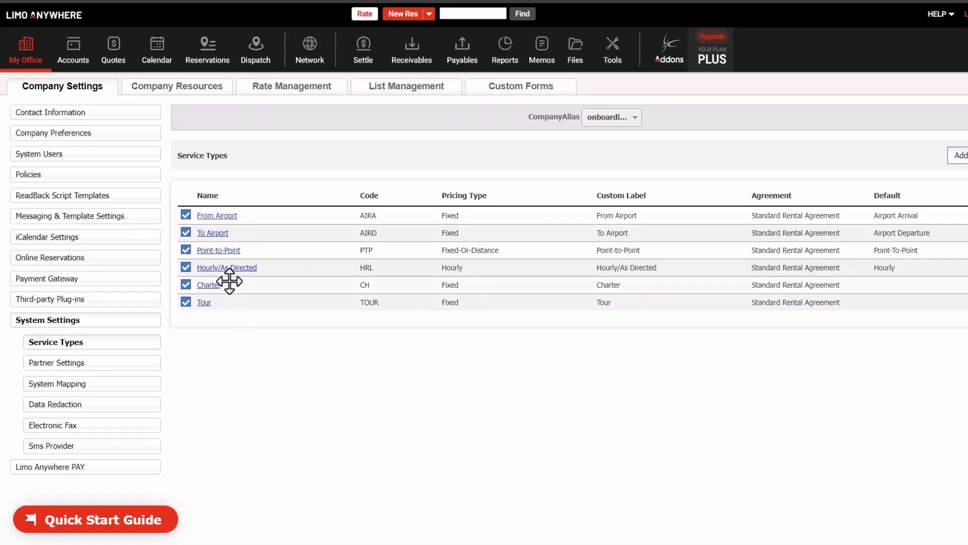
- Reselect Fixed-Or-Distance as the Point-to-Point pricing type and save the service type
{"action": "left_click", "coordinate": [227, 252]}
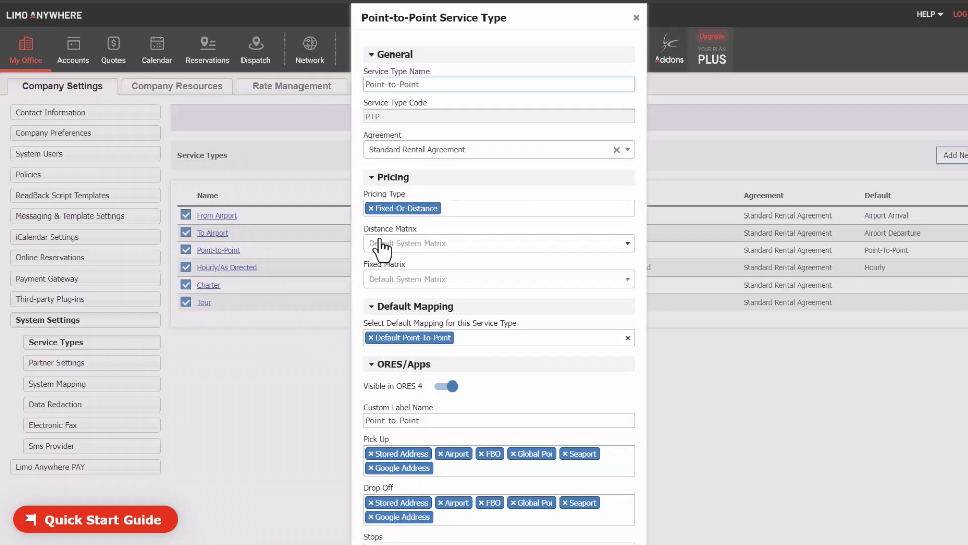
{"action": "left_click", "coordinate": [387, 212]}
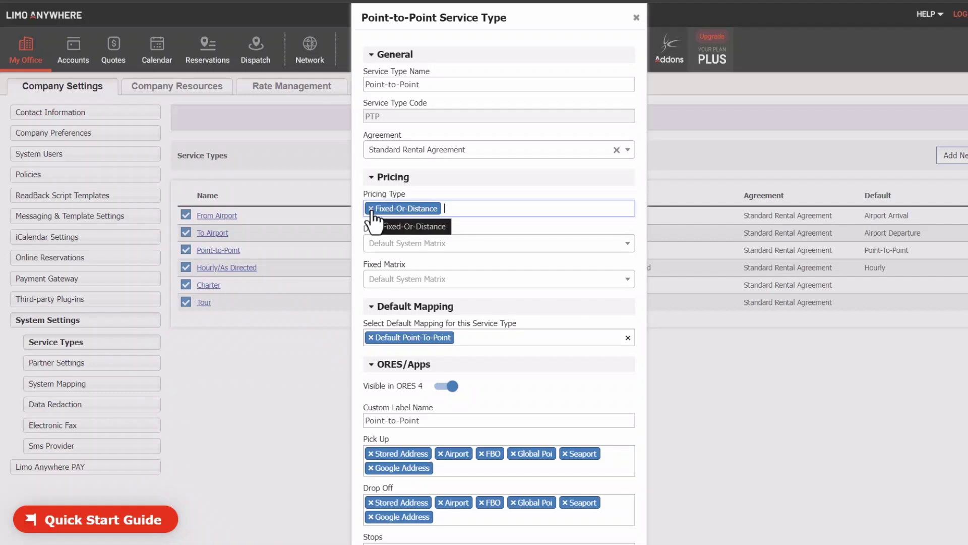
{"action": "left_click", "coordinate": [371, 209]}
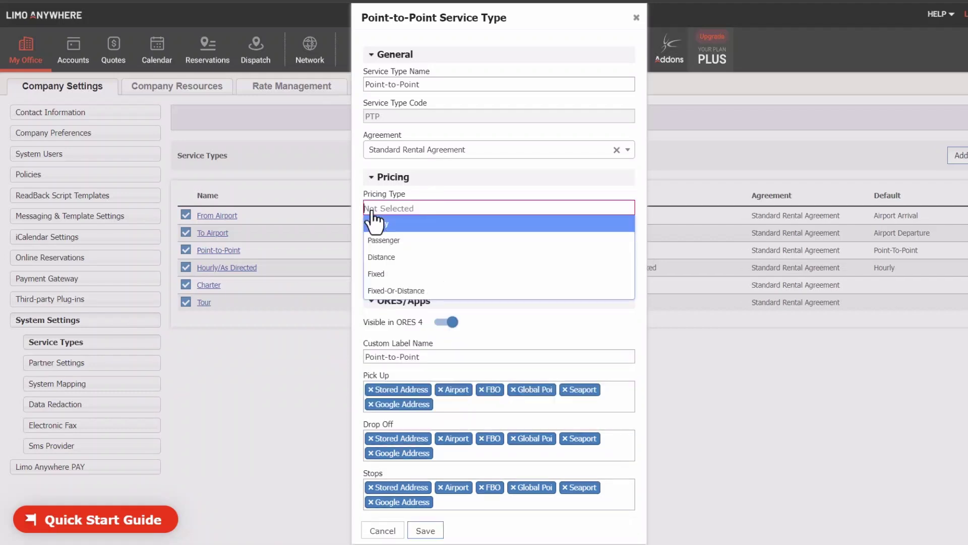
{"action": "left_click", "coordinate": [389, 292]}
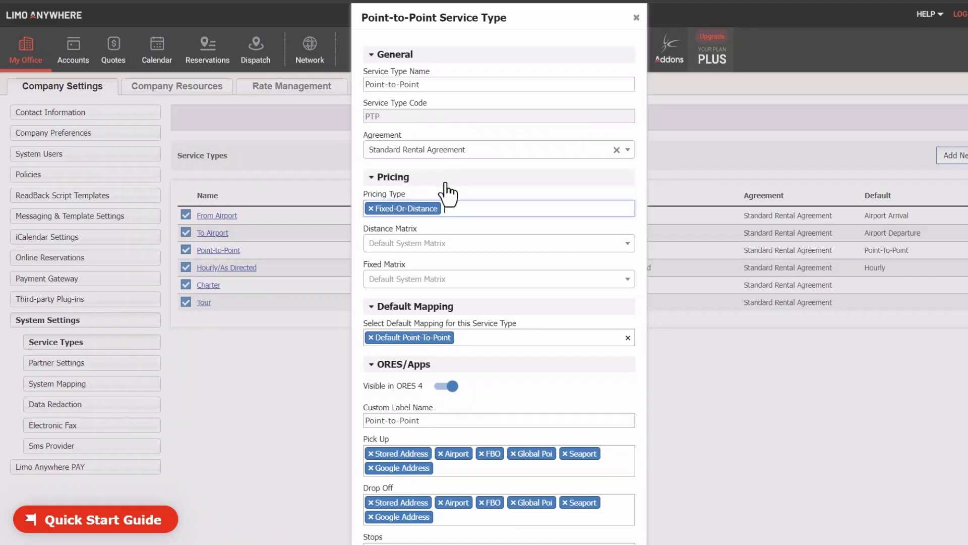
{"action": "scroll", "coordinate": [476, 76], "scroll_direction": "down", "scroll_amount": 1}
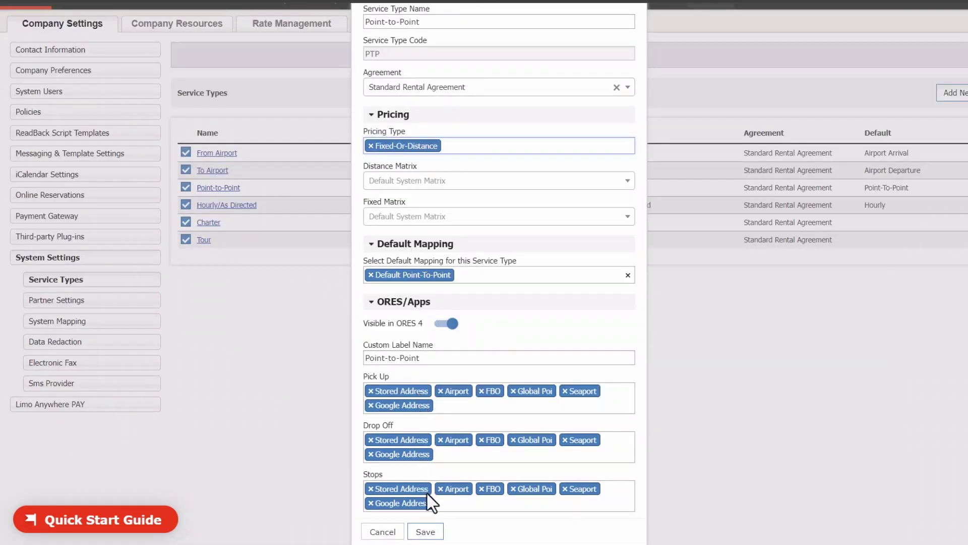
{"action": "left_click", "coordinate": [425, 531]}
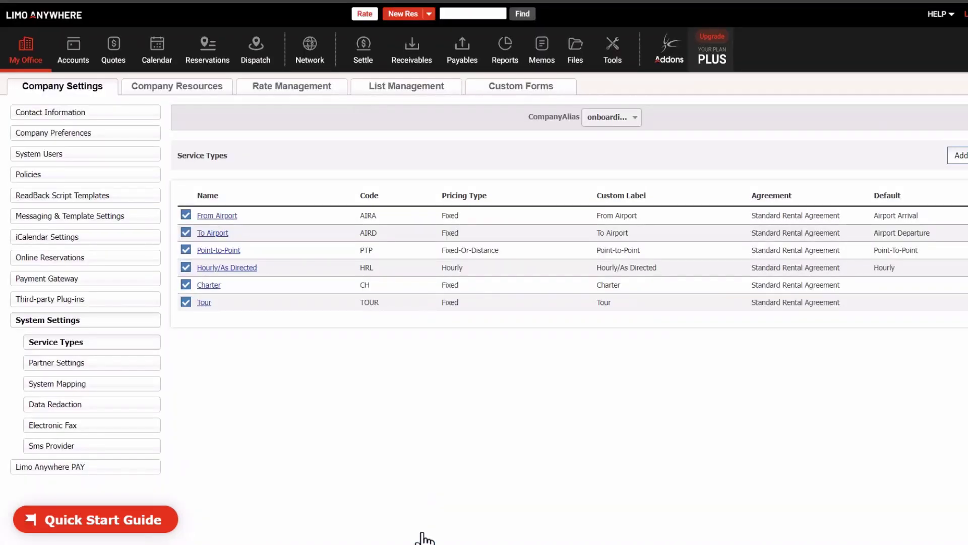
- Quote a 06/07/2024 trip from AT&T Stadium to Globe Life Field and select the Sports Utility Vehicle
{"action": "left_click", "coordinate": [366, 15]}
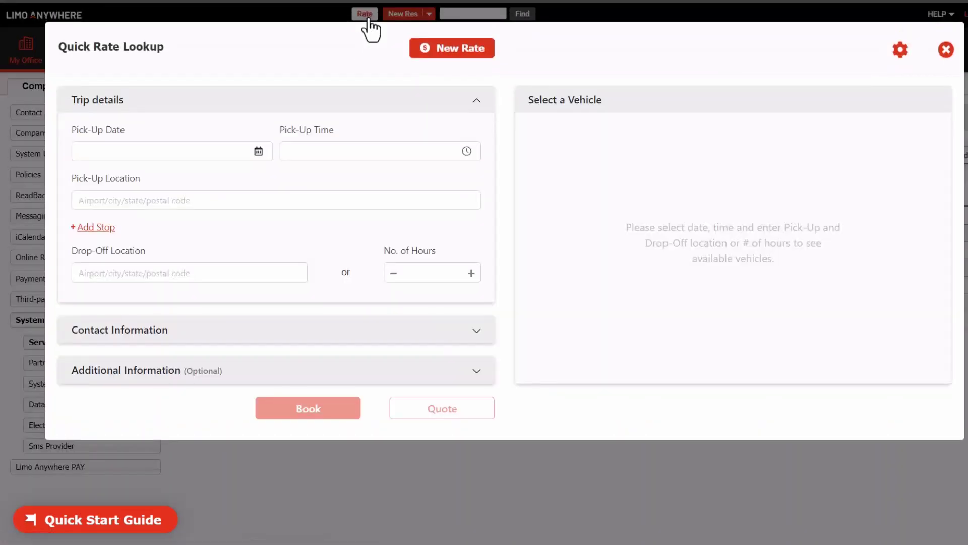
{"action": "left_click", "coordinate": [167, 151]}
{"action": "left_click", "coordinate": [197, 248]}
{"action": "left_click", "coordinate": [318, 151]}
{"action": "key", "text": "Tab"}
{"action": "type", "text": "cowboy stadium"}
{"action": "left_click", "coordinate": [188, 223]}
{"action": "left_click", "coordinate": [175, 273]}
{"action": "type", "text": "rangers stadium"}
{"action": "left_click", "coordinate": [154, 371]}
{"action": "mouse_move", "coordinate": [925, 182]}
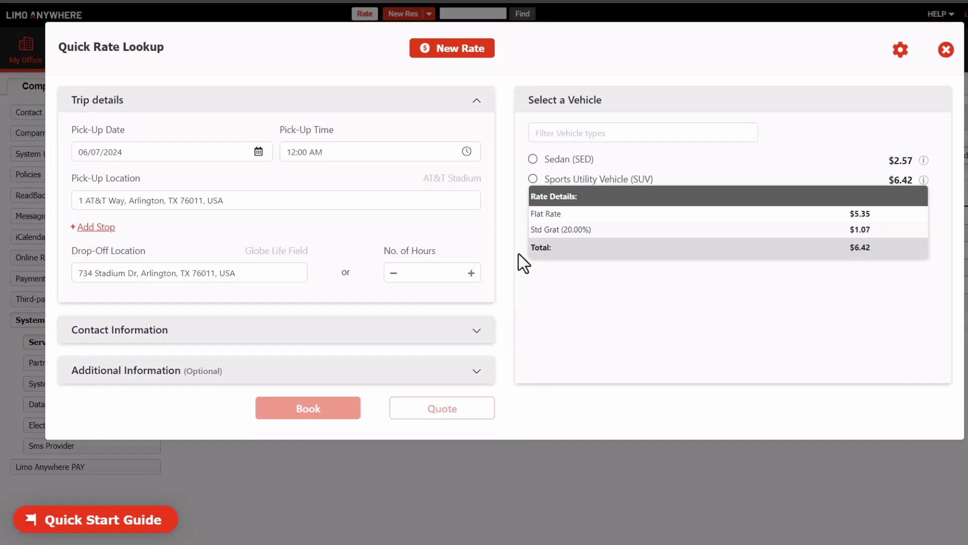
{"action": "left_click", "coordinate": [533, 180]}
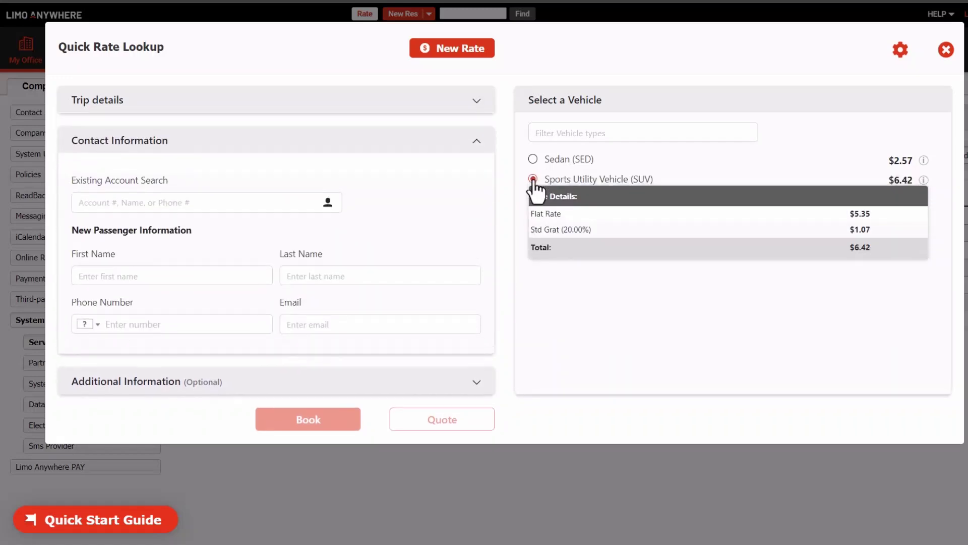
- Enter the passenger's first name, last name and phone number
{"action": "left_click", "coordinate": [194, 275]}
{"action": "key", "text": "Tab"}
{"action": "key", "text": "Tab"}
{"action": "key", "text": "Tab"}
- Add the passenger's e-mail, book the SUV trip, and review the 6.42 reservation total
{"action": "left_click", "coordinate": [292, 424]}
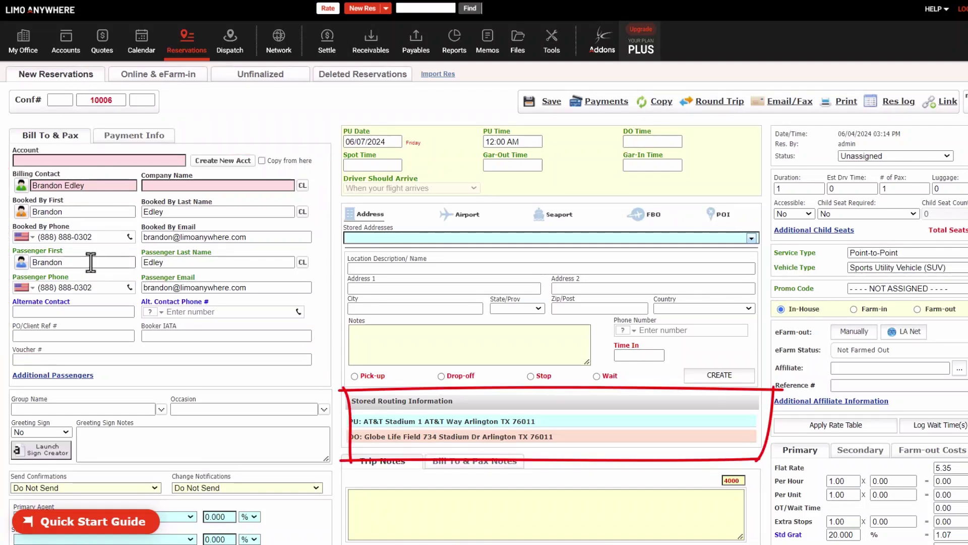
{"action": "scroll", "coordinate": [905, 320], "scroll_direction": "down", "scroll_amount": 4}
{"action": "scroll", "coordinate": [907, 323], "scroll_direction": "up", "scroll_amount": 1}
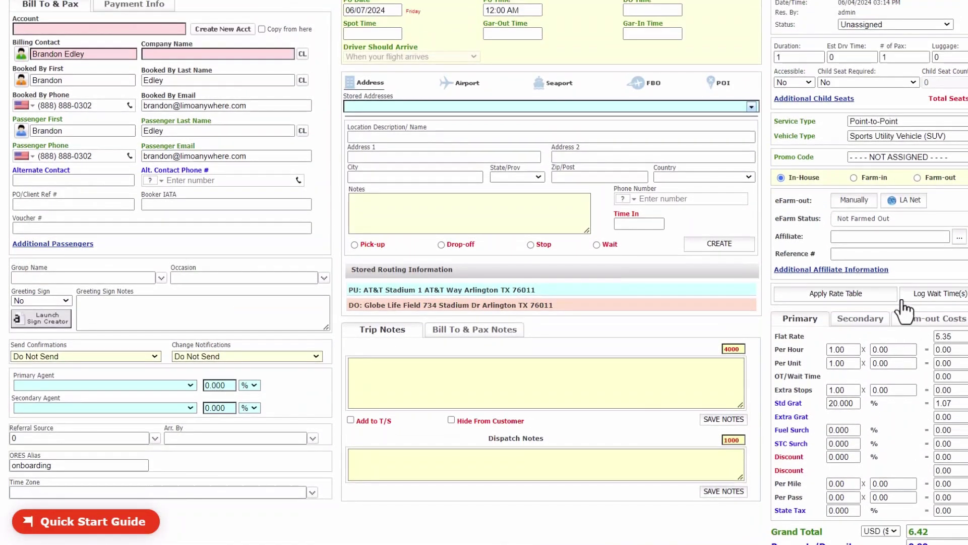
{"action": "scroll", "coordinate": [767, 126], "scroll_direction": "up", "scroll_amount": 1}
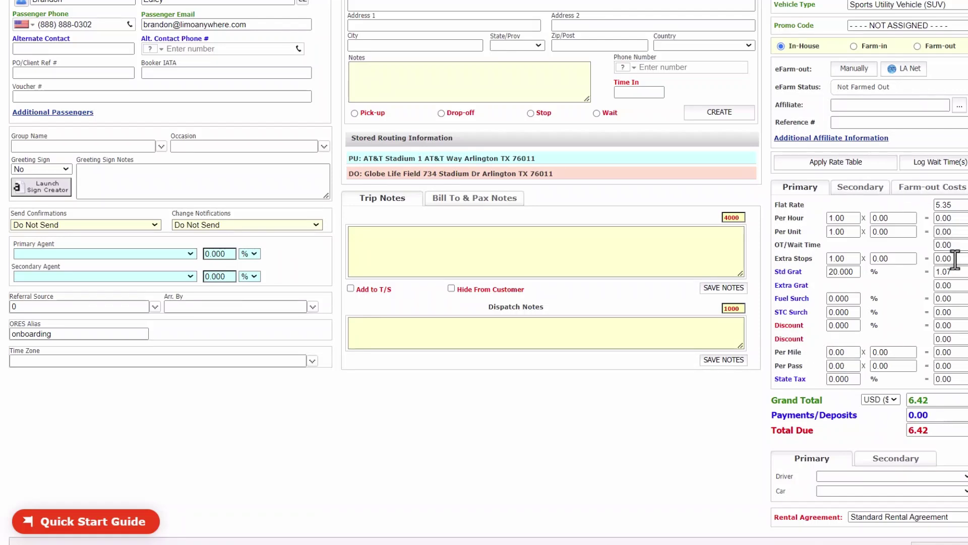
{"action": "scroll", "coordinate": [162, 117], "scroll_direction": "up", "scroll_amount": 5}
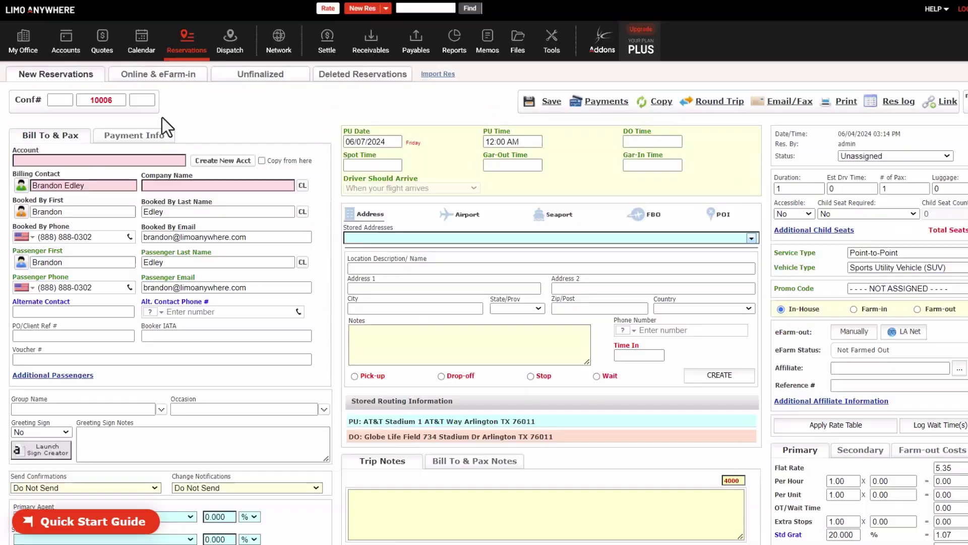
- List the stored rates in Rate Management and open Std Grat (20% of base rates) for editing
{"action": "left_click", "coordinate": [27, 56]}
{"action": "left_click", "coordinate": [255, 85]}
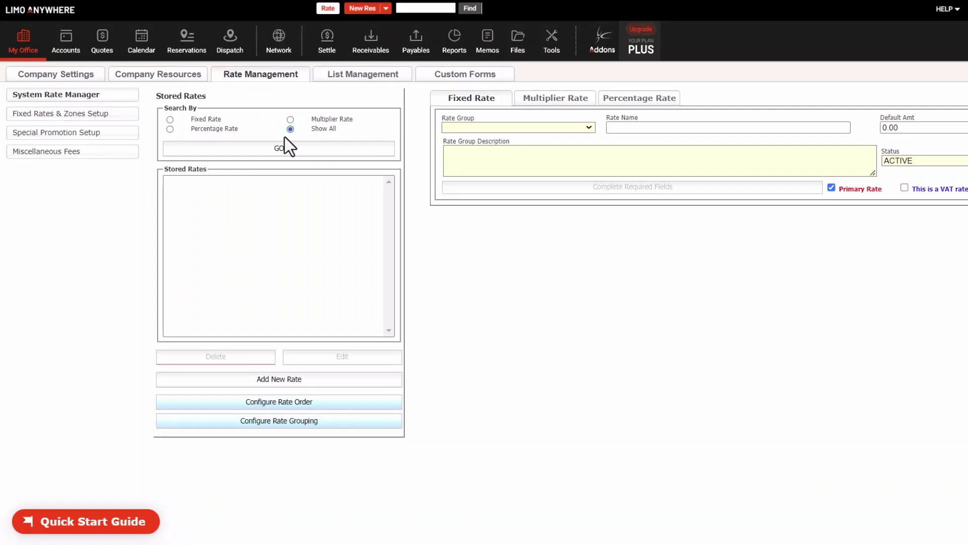
{"action": "left_click", "coordinate": [275, 151]}
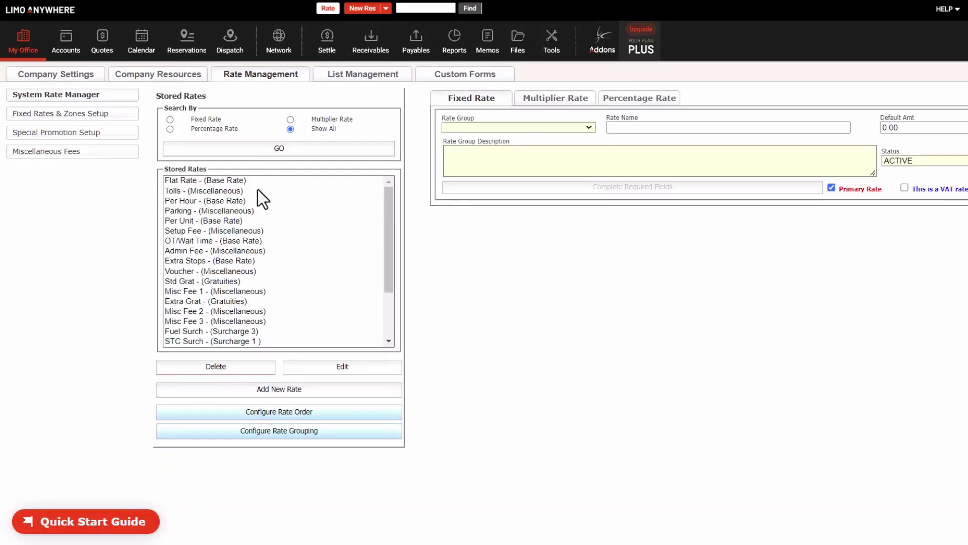
{"action": "scroll", "coordinate": [236, 204], "scroll_direction": "down", "scroll_amount": 3}
{"action": "scroll", "coordinate": [236, 199], "scroll_direction": "down", "scroll_amount": 1}
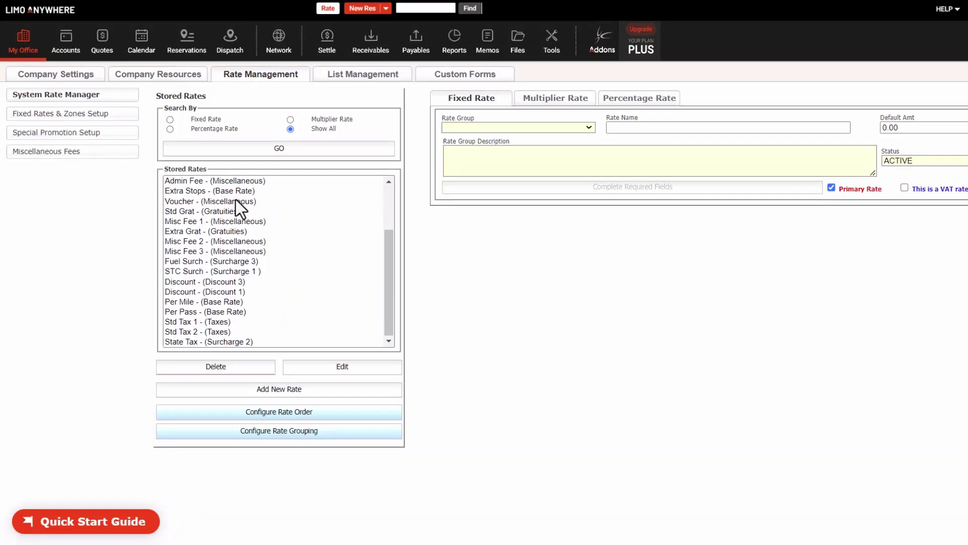
{"action": "left_click", "coordinate": [219, 214]}
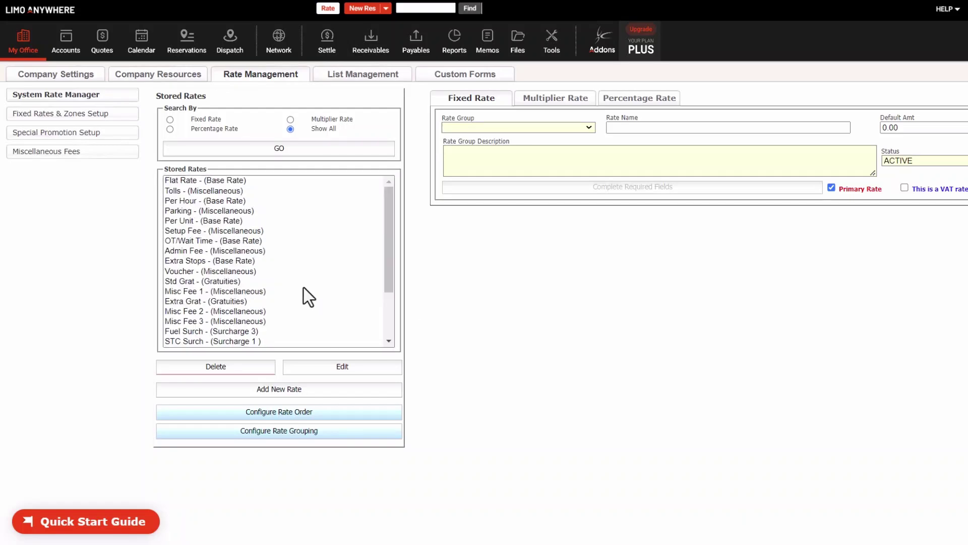
{"action": "left_click", "coordinate": [302, 287]}
{"action": "left_click", "coordinate": [325, 372]}
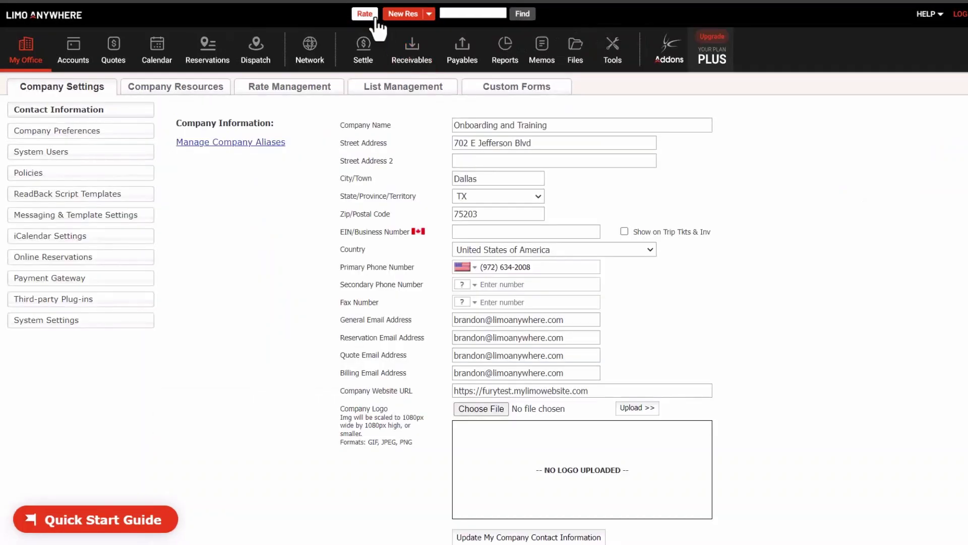
- Quote an 11:00 AM 06/06/2024 trip from DFW airport to Irving 75038, showing Sedan at $120.00
{"action": "left_click", "coordinate": [367, 14]}
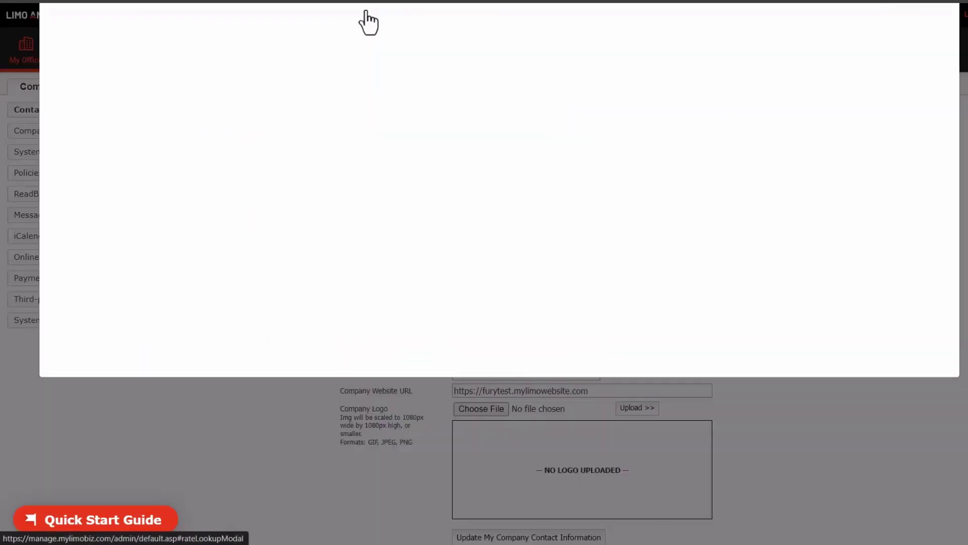
{"action": "left_click", "coordinate": [113, 150]}
{"action": "left_click", "coordinate": [171, 249]}
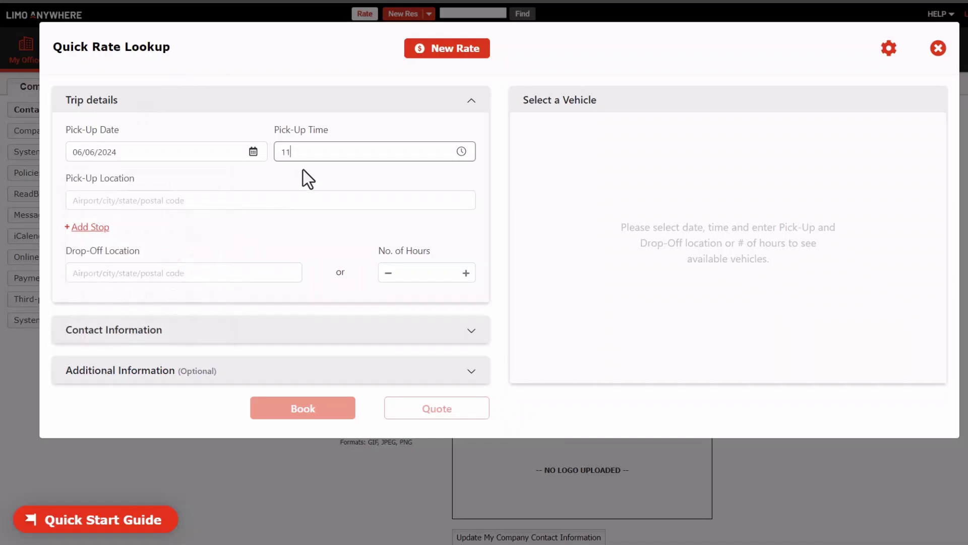
{"action": "key", "text": "Tab"}
{"action": "type", "text": "dfw"}
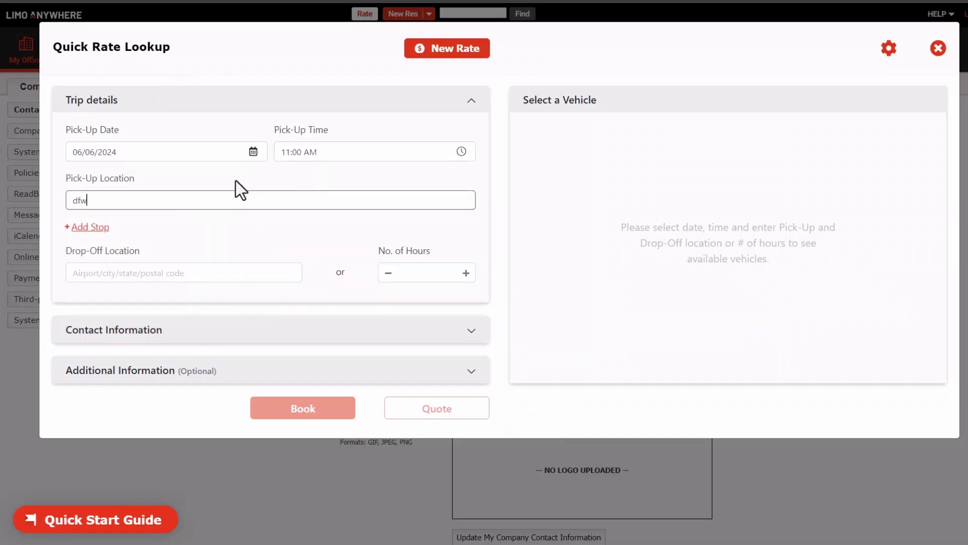
{"action": "left_click", "coordinate": [138, 224]}
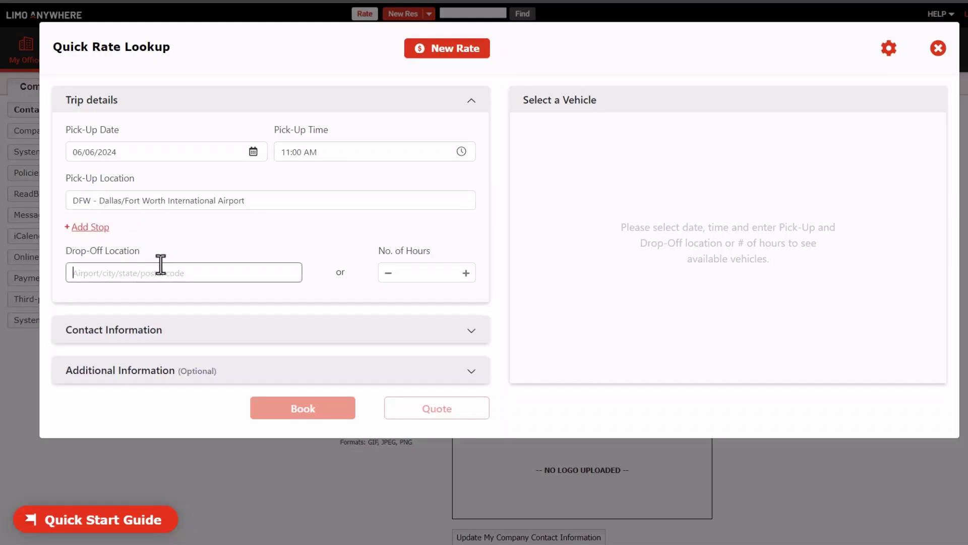
{"action": "type", "text": "75038"}
{"action": "left_click", "coordinate": [138, 297]}
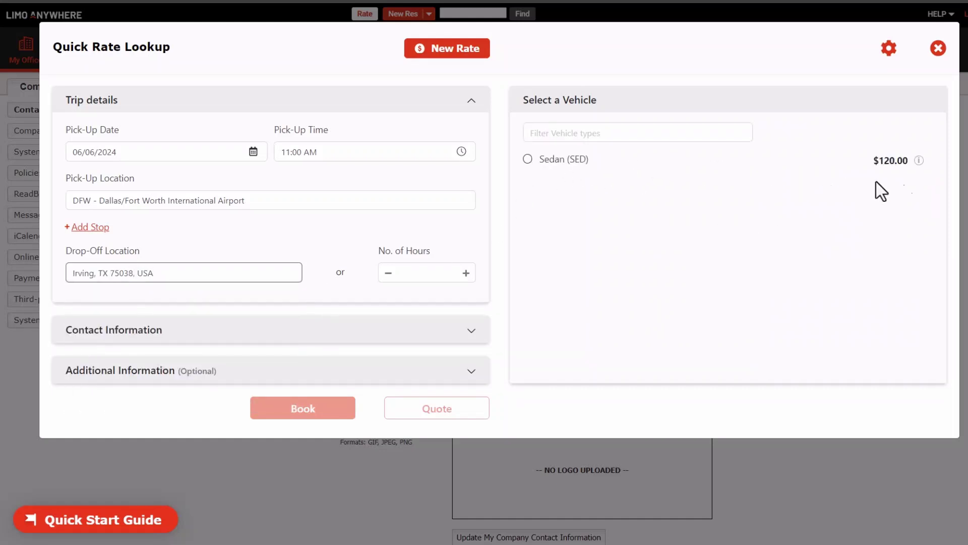
{"action": "left_click", "coordinate": [921, 166]}
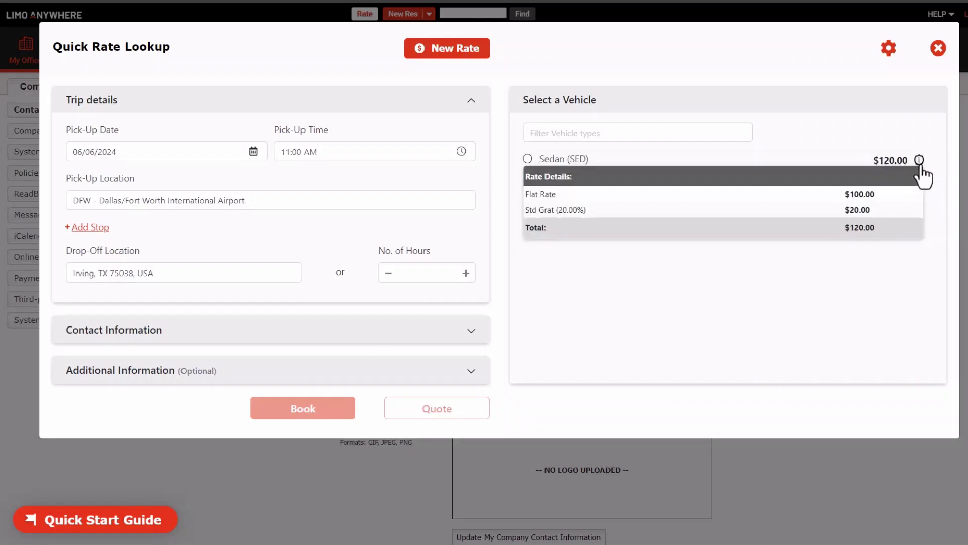